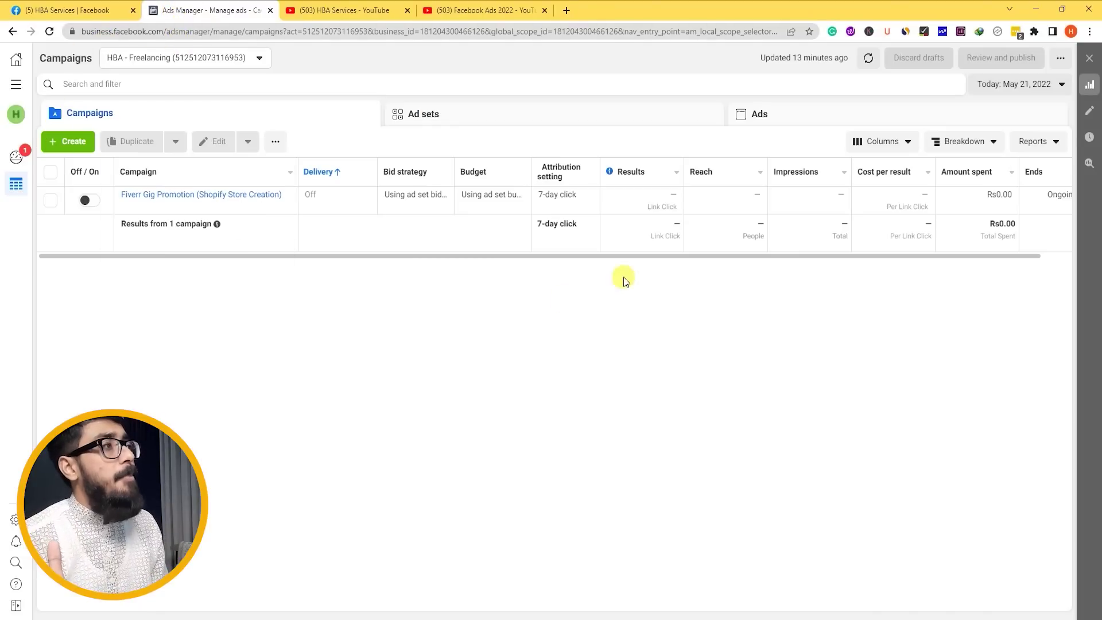
- Look through the Facebook Ads 2022 playlist on YouTube and return to Ads Manager
click(437, 7)
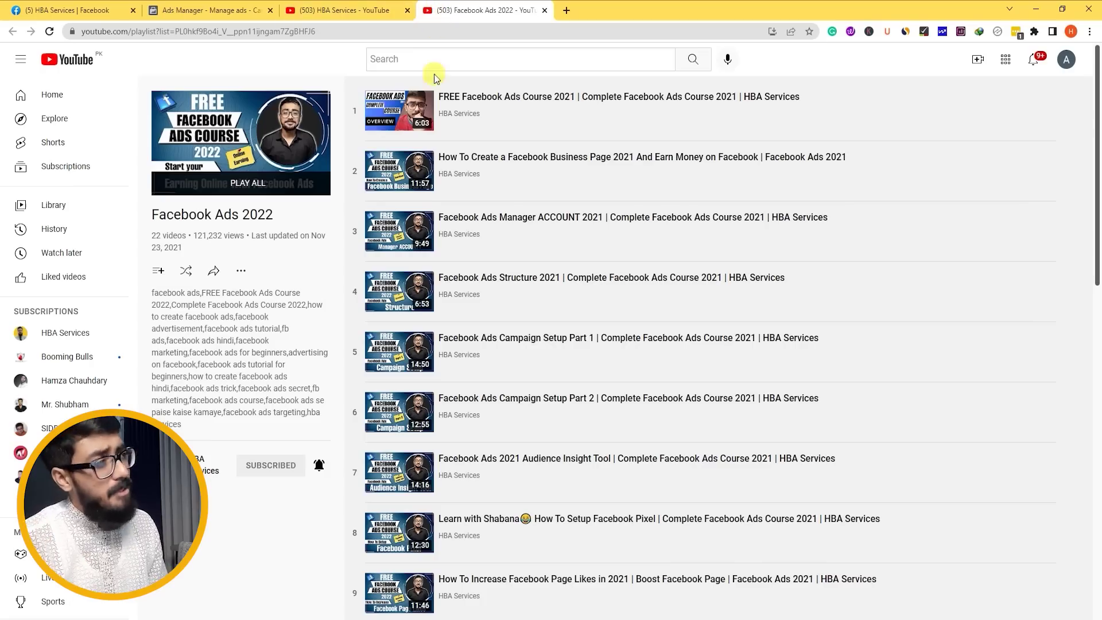
scroll(652, 352, down, 4)
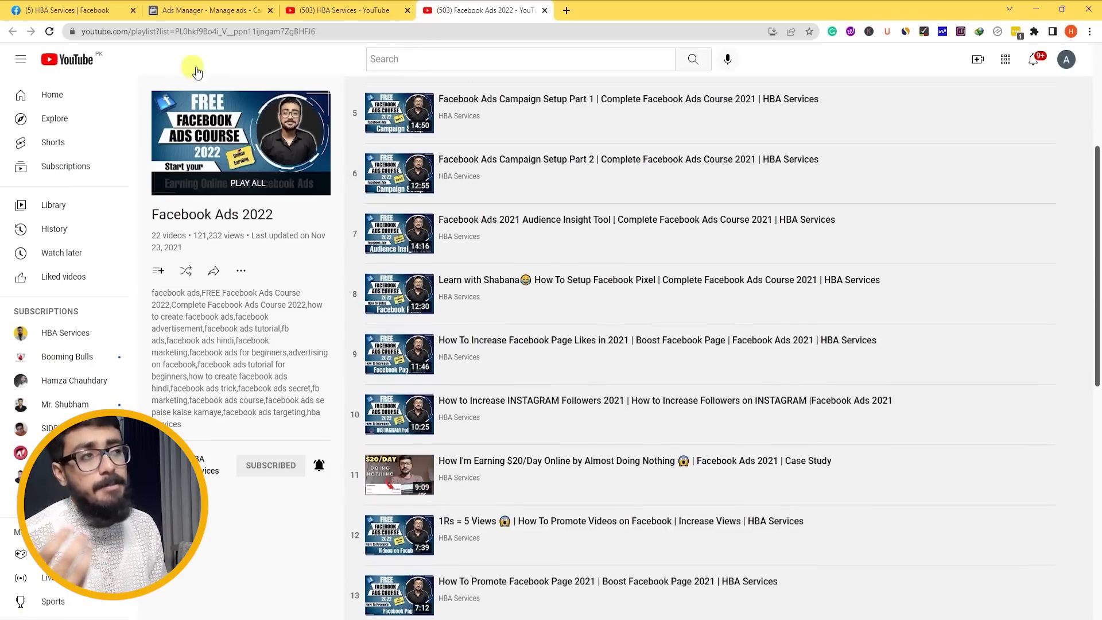
click(208, 10)
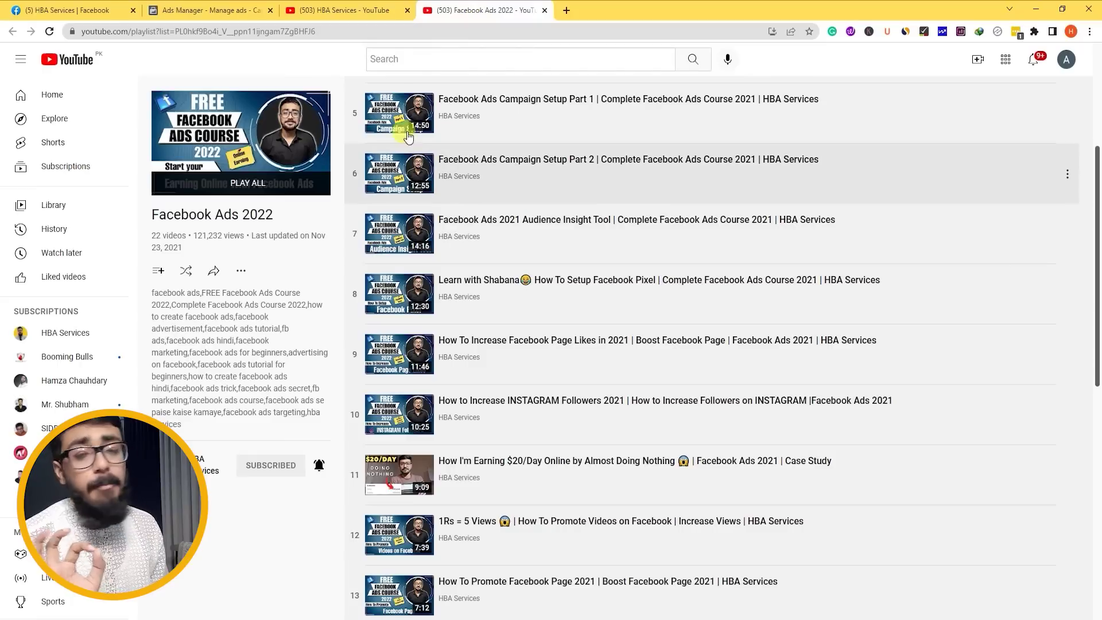
scroll(386, 330, up, 1)
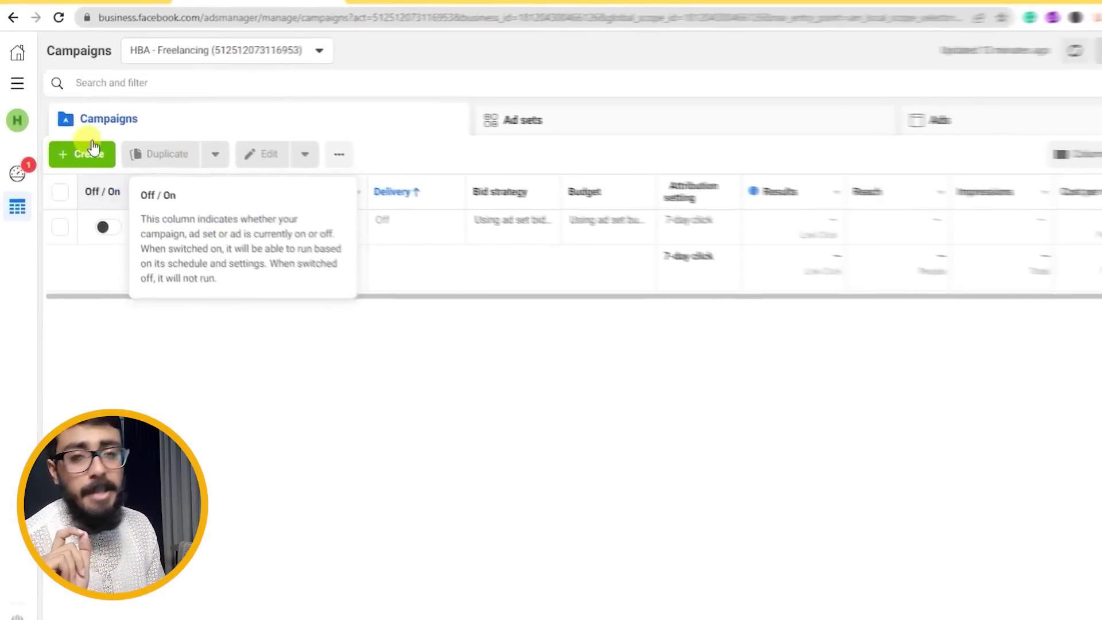
- Create a new campaign with the Traffic objective and continue to its settings
click(127, 189)
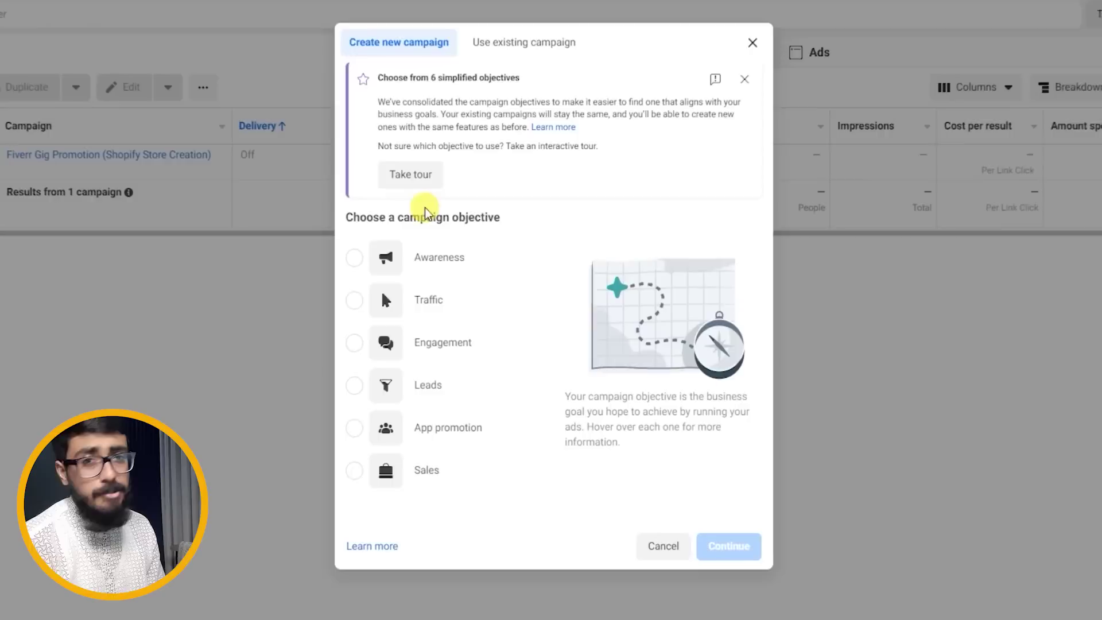
mouse_move(405, 346)
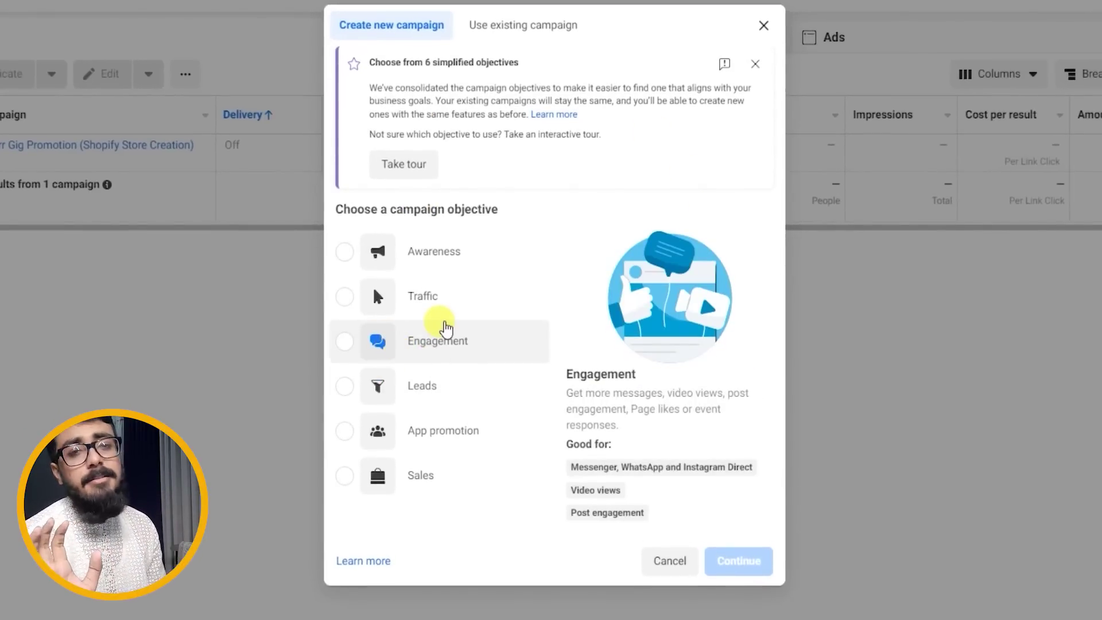
mouse_move(428, 316)
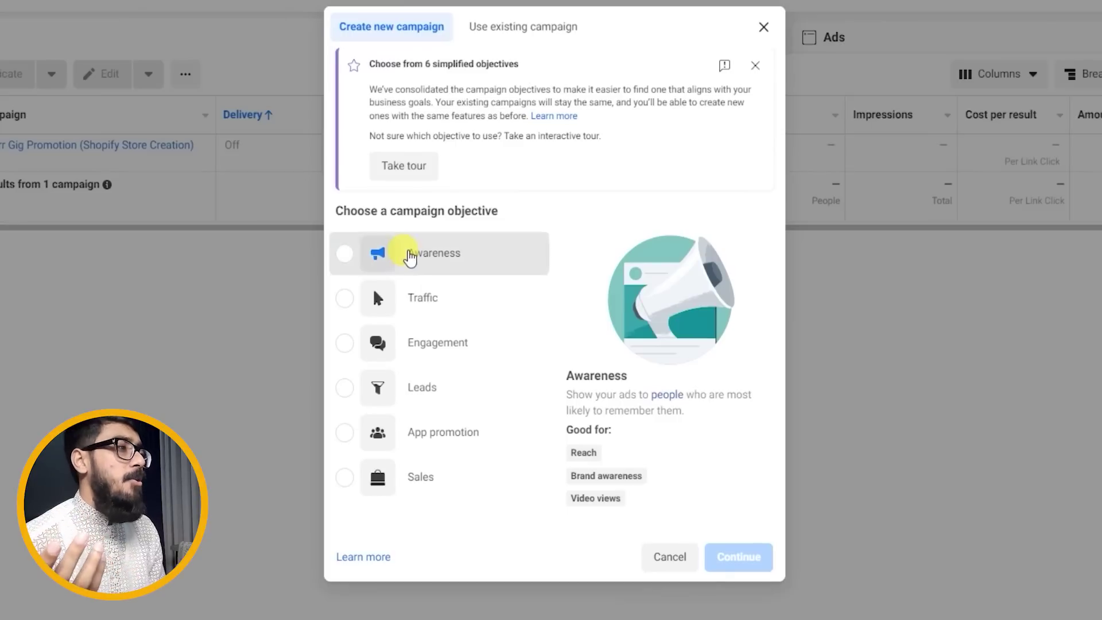
click(410, 256)
click(415, 306)
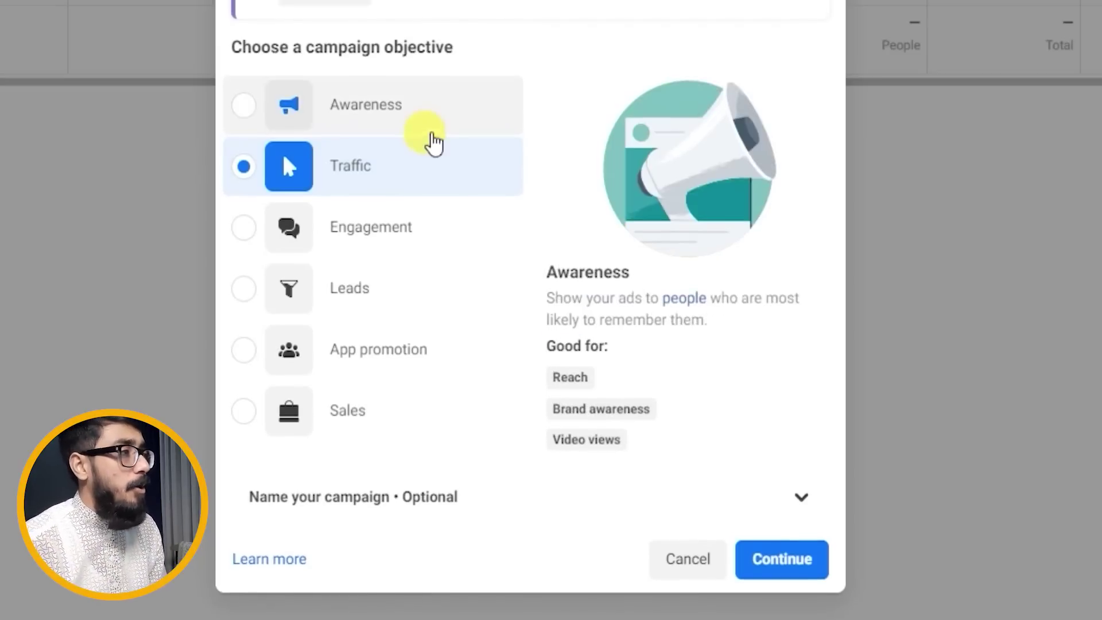
click(785, 574)
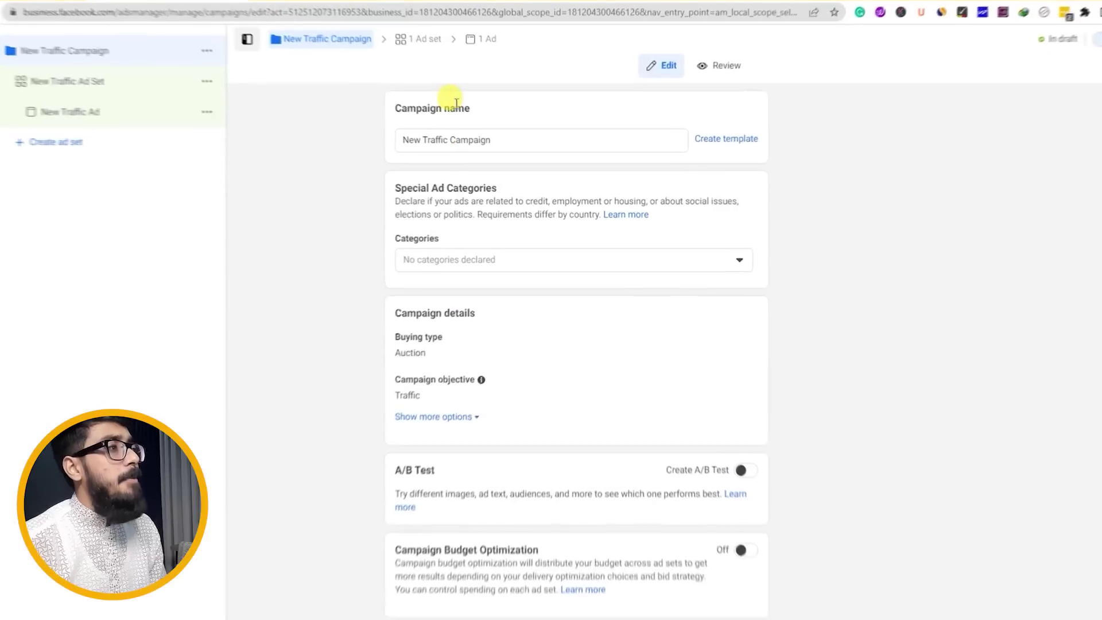
- Name the campaign "Fiverr Gig Promotion (Graphic Design)" and proceed to the ad set settings
triple_click(481, 141)
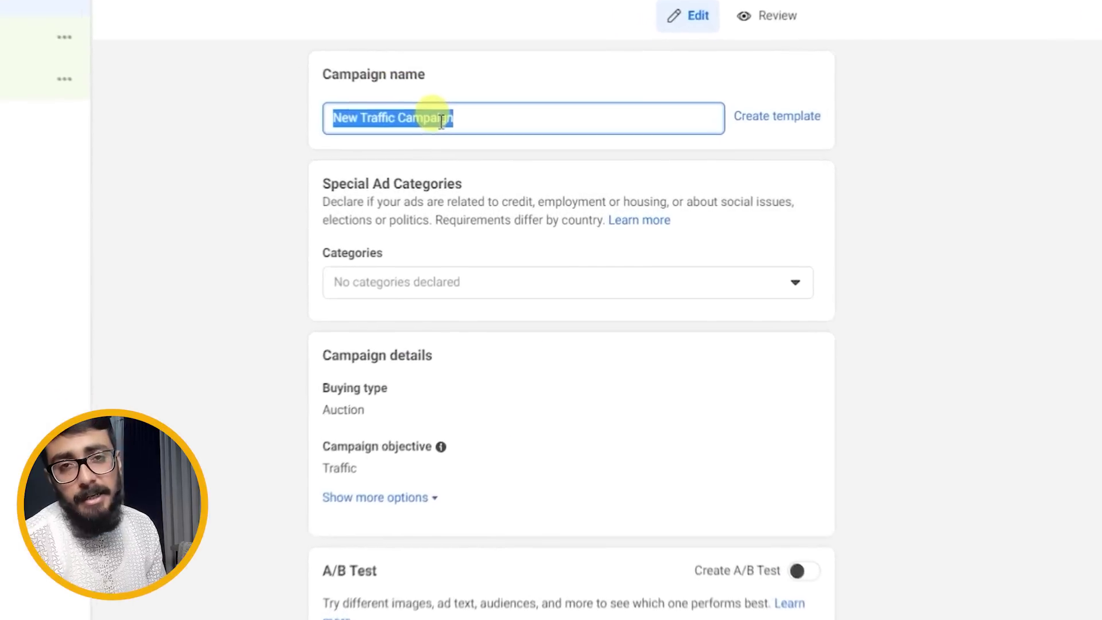
text(Fiv)
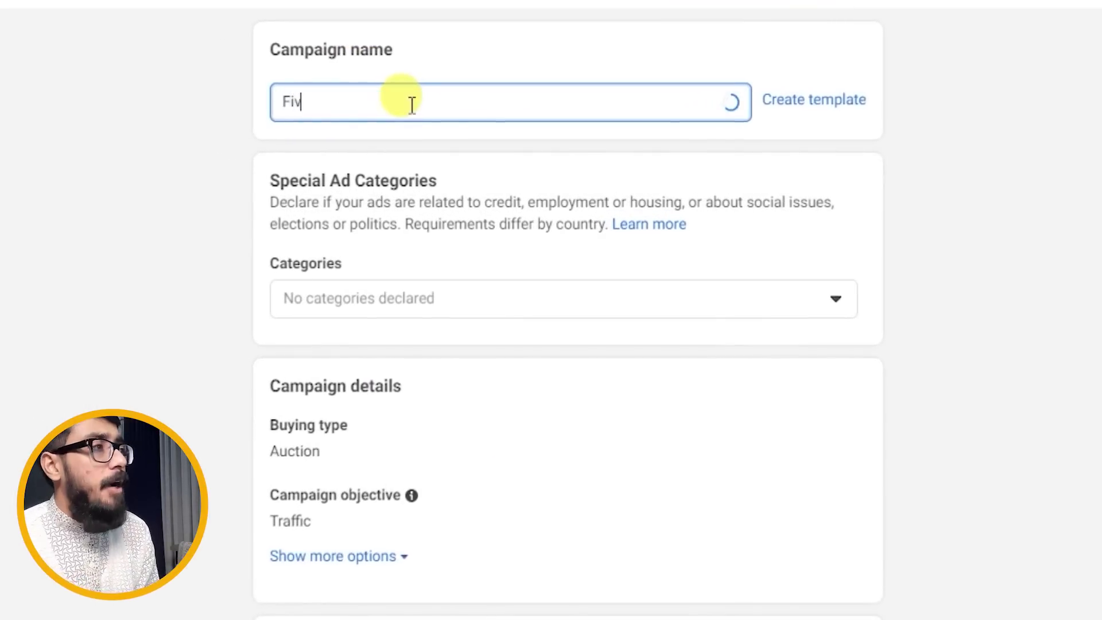
text(err Gig P)
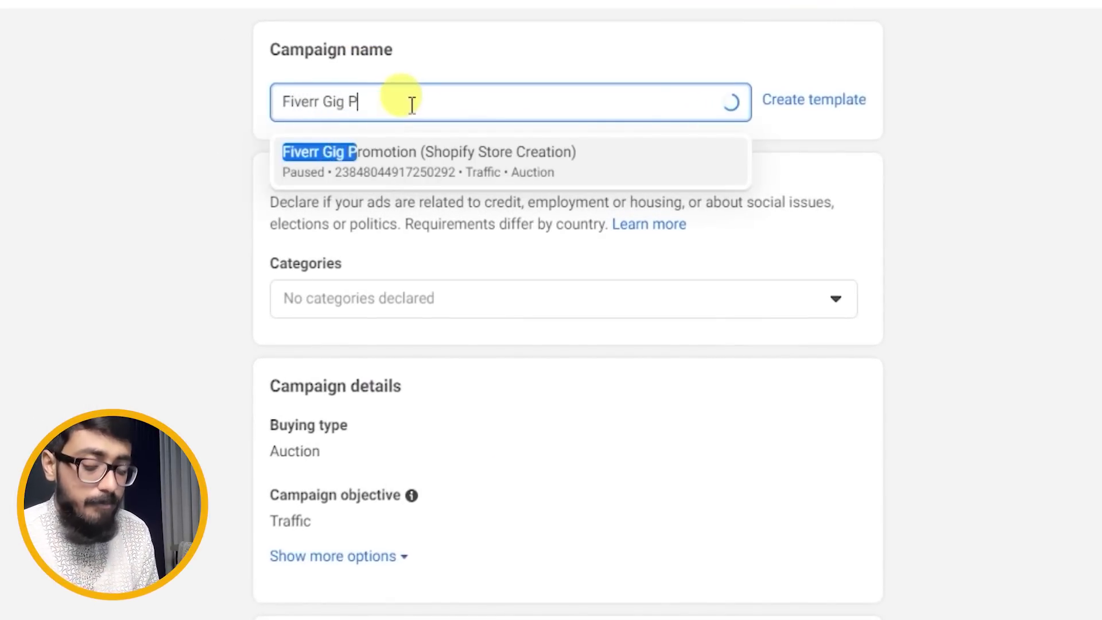
text(romoti)
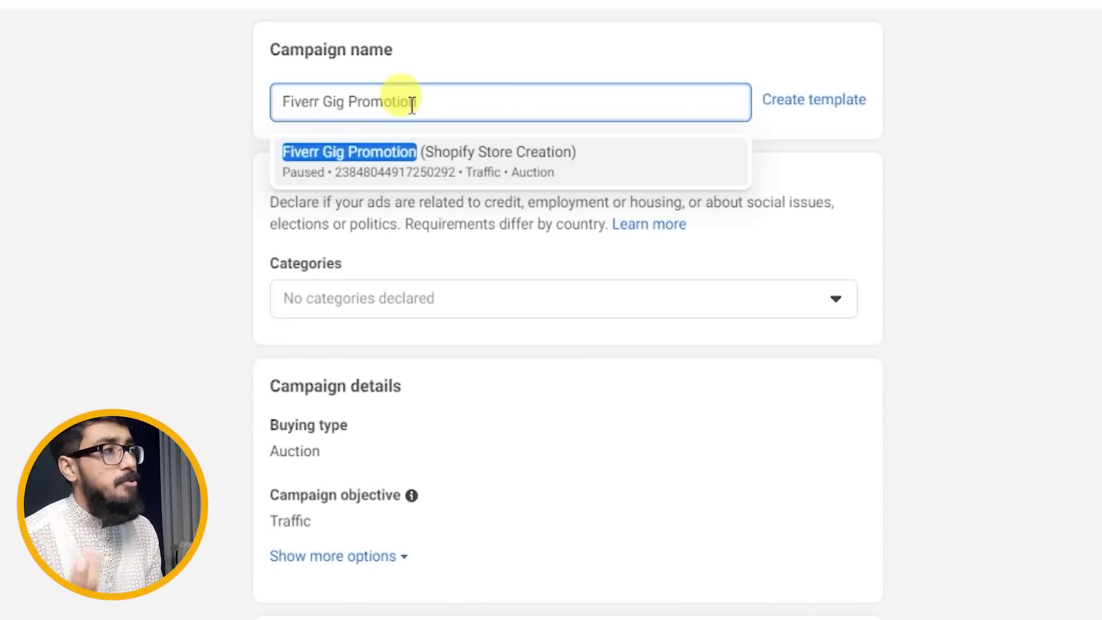
text(on)
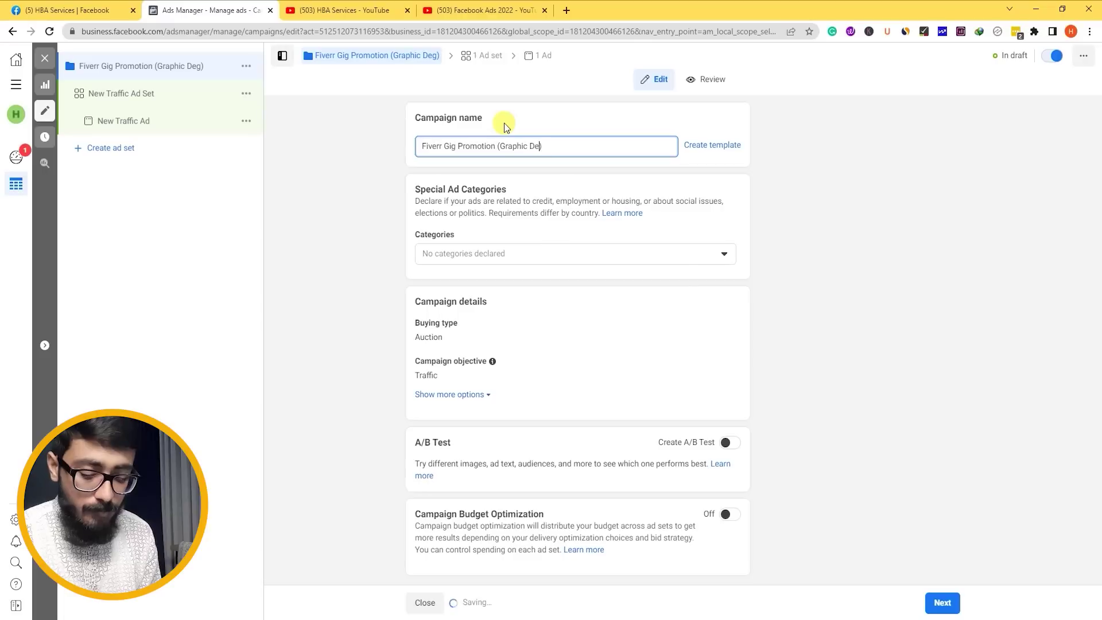
text(ign))
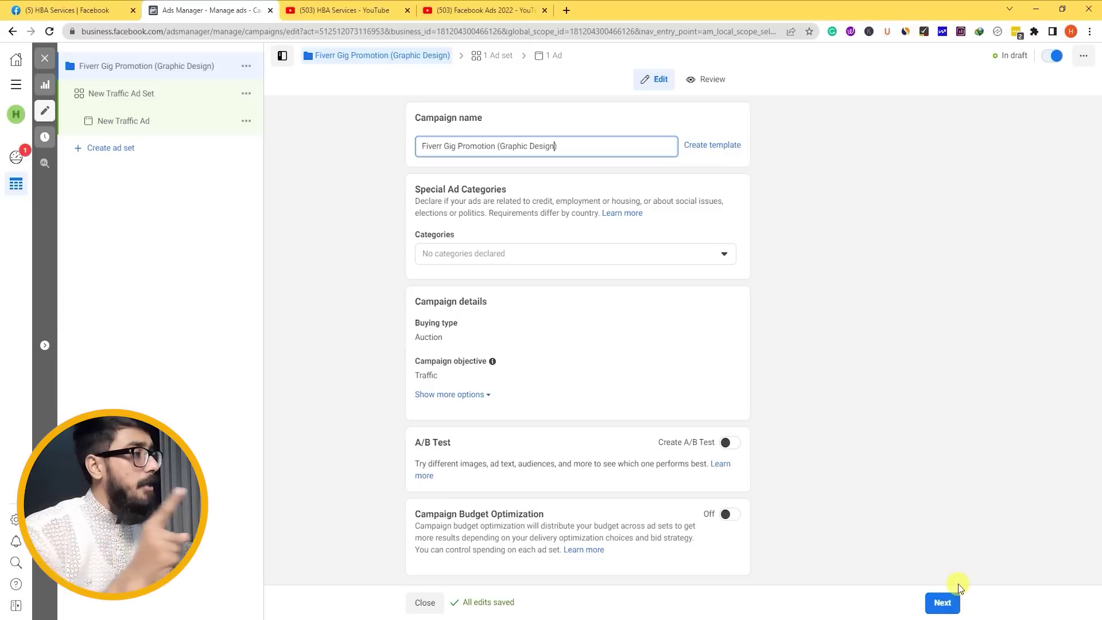
click(948, 608)
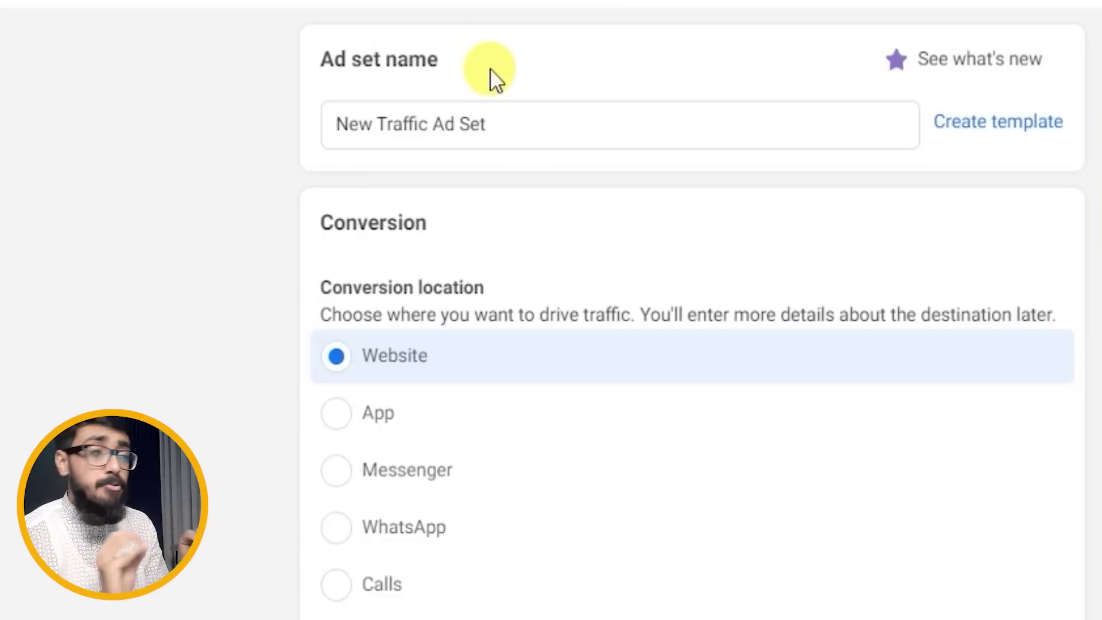
- Review the ad set's name, conversion location, dynamic creative, and optimization and delivery settings
triple_click(509, 112)
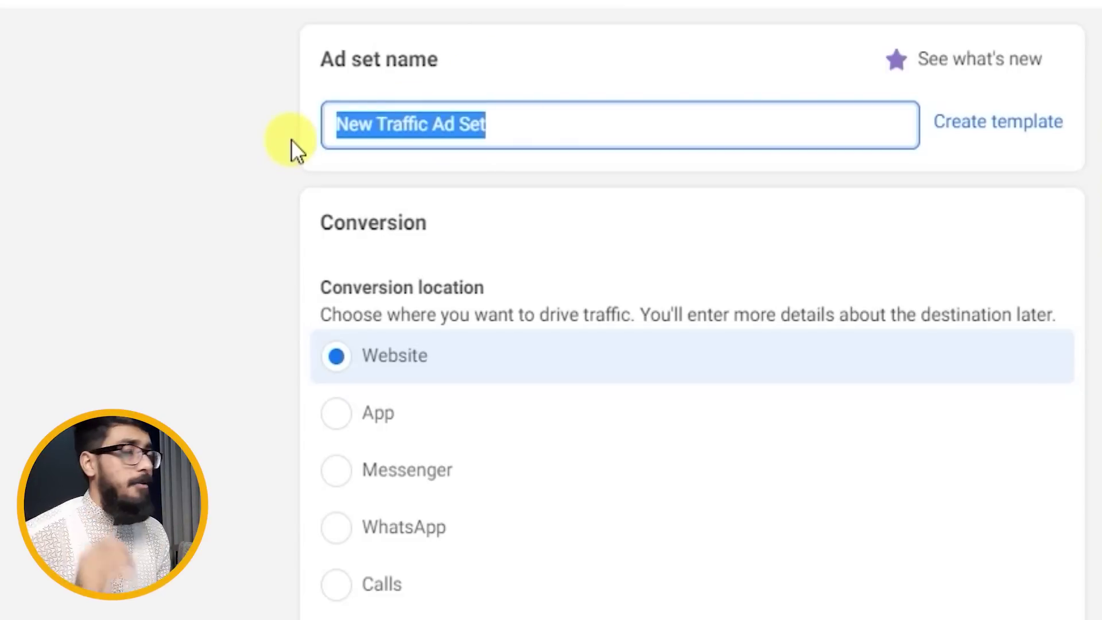
scroll(856, 25, down, 5)
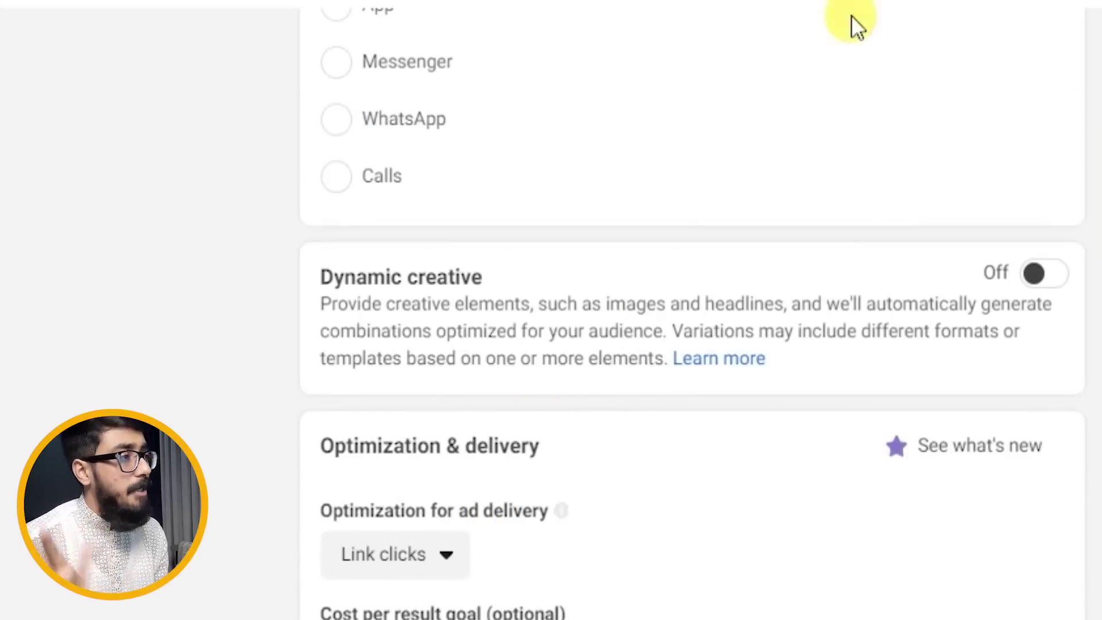
scroll(689, 236, up, 5)
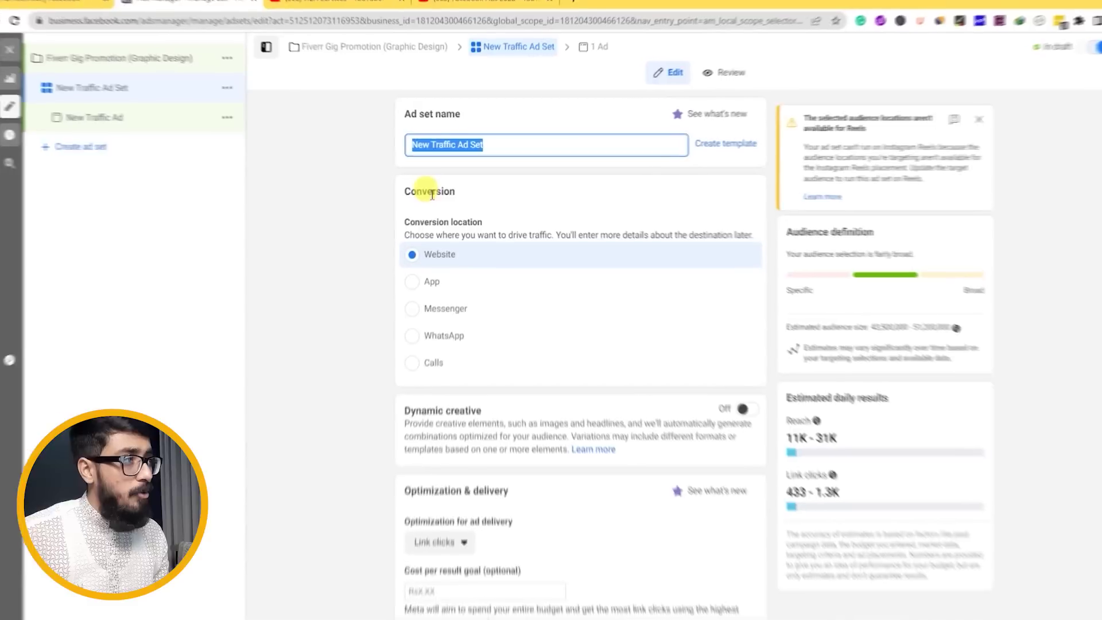
scroll(386, 280, down, 5)
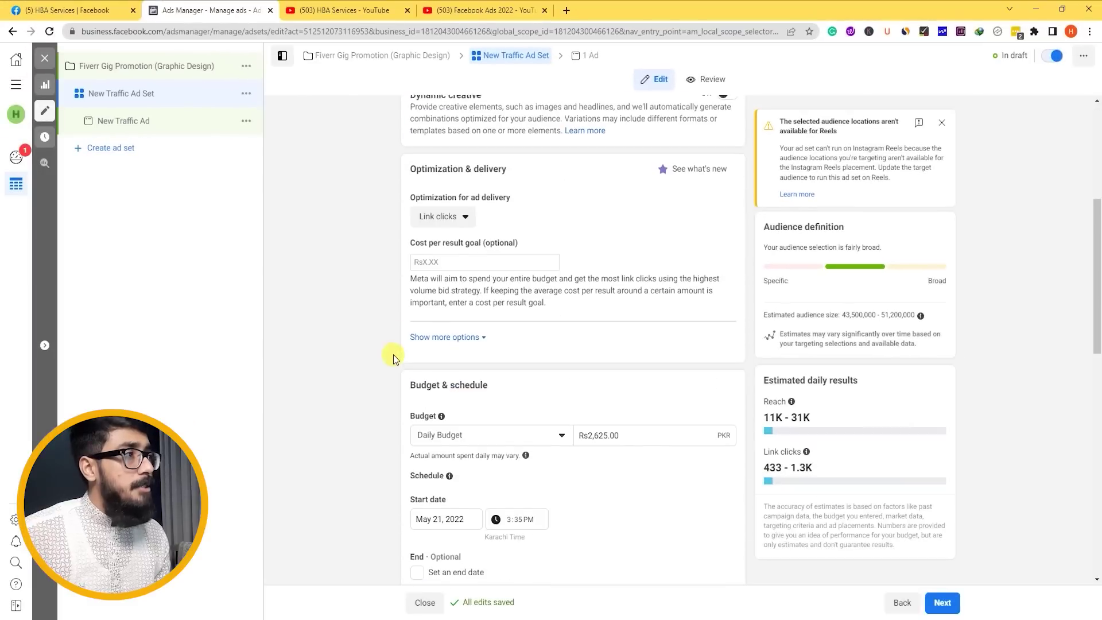
scroll(352, 280, up, 5)
scroll(413, 339, down, 5)
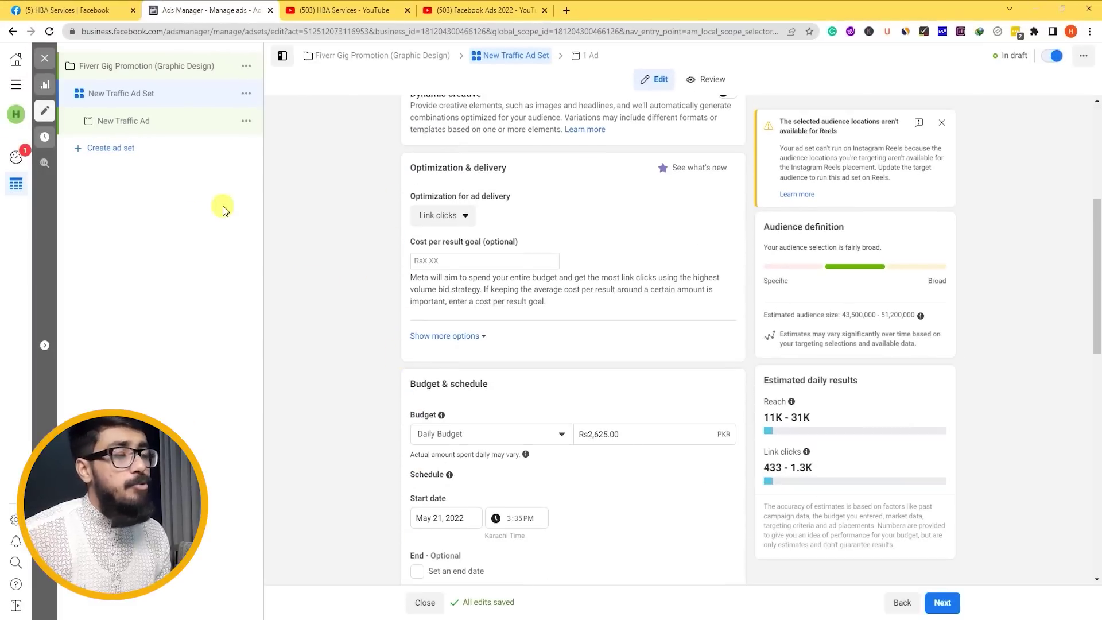
scroll(470, 274, down, 1)
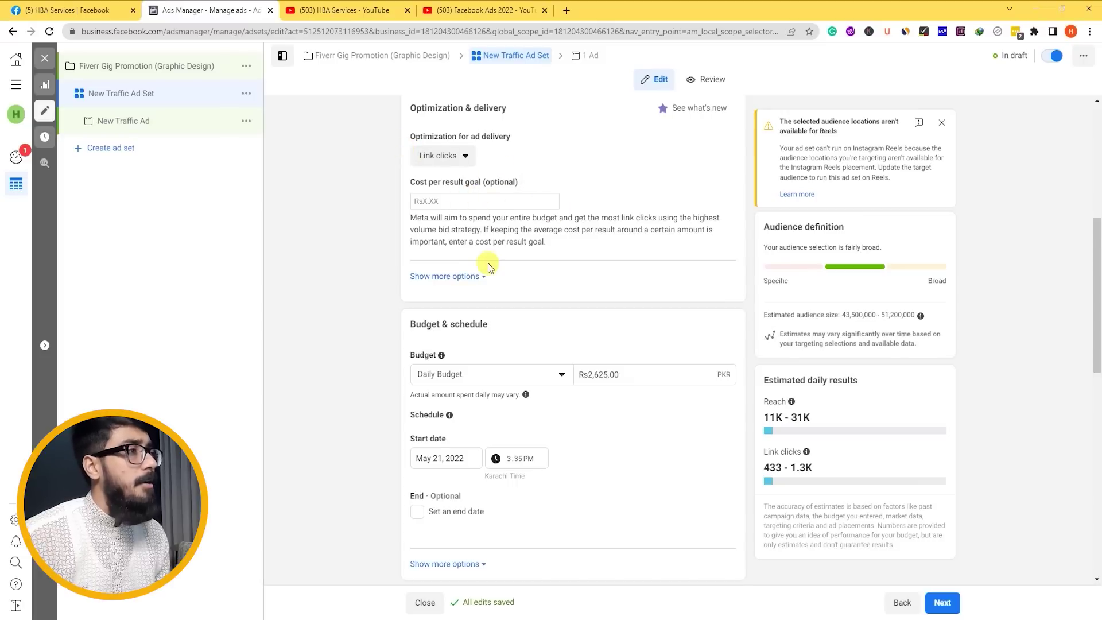
- Keep the ad set on a daily budget and set the amount to 800 PKR
scroll(500, 270, down, 2)
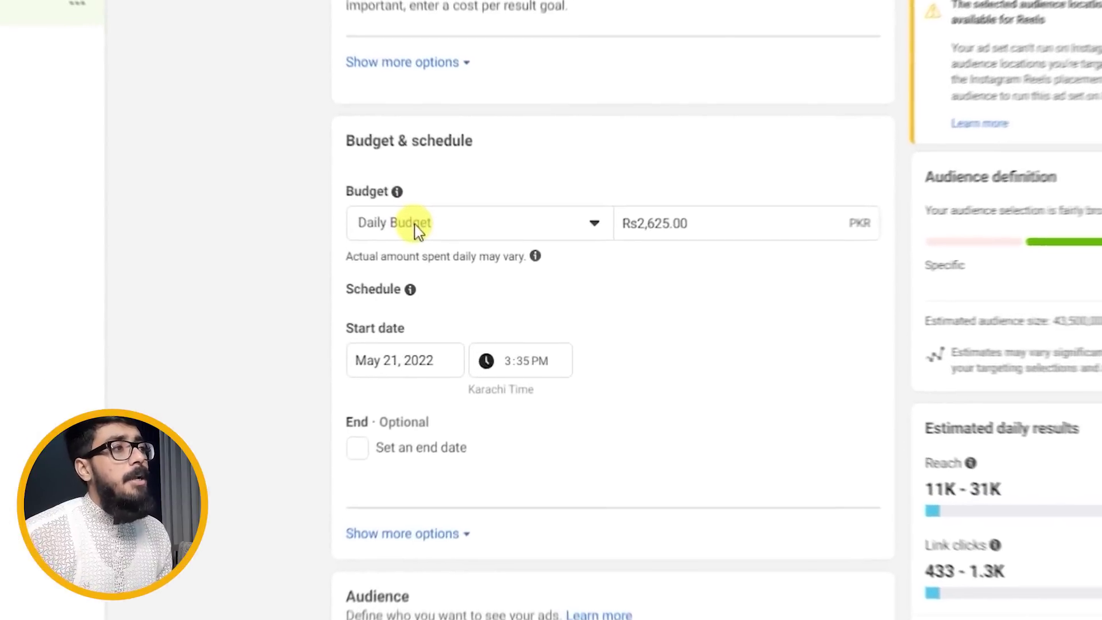
click(452, 255)
click(451, 257)
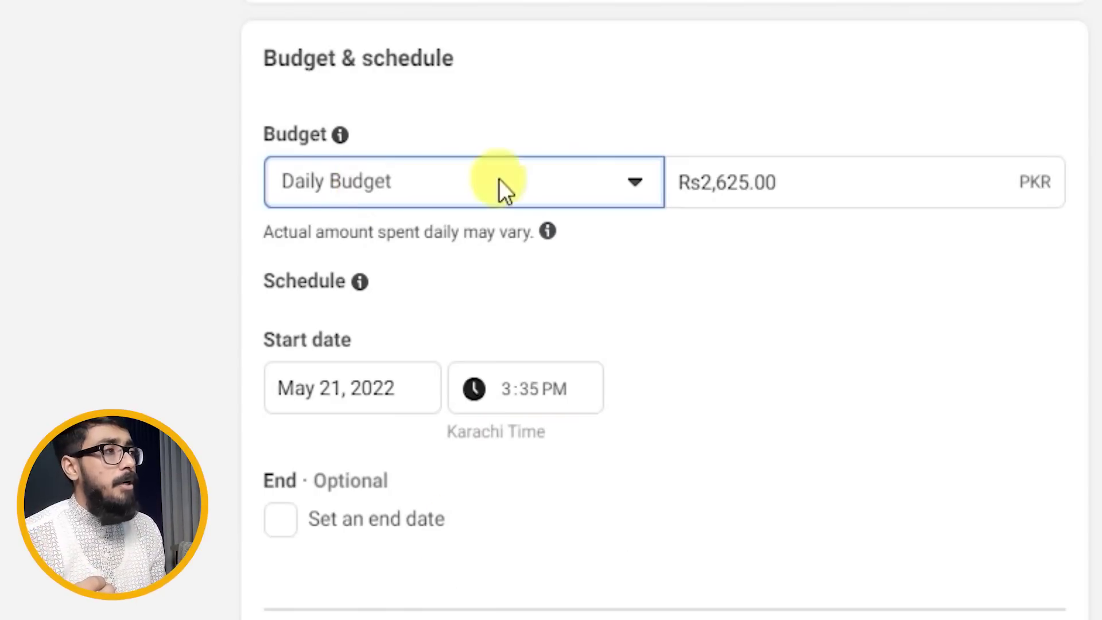
click(819, 177)
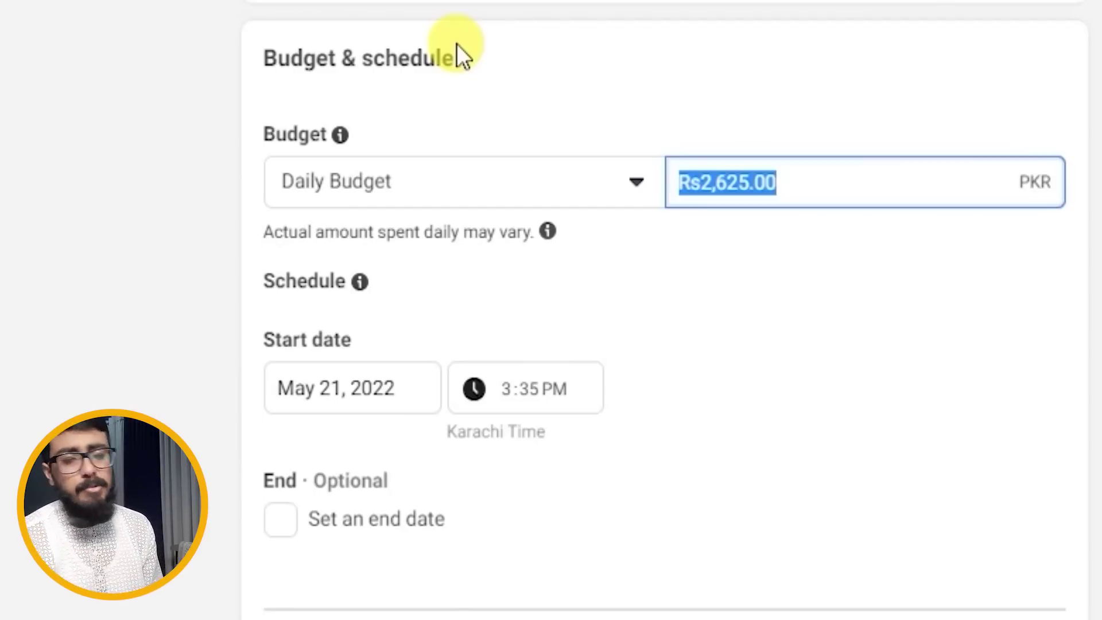
text(8)
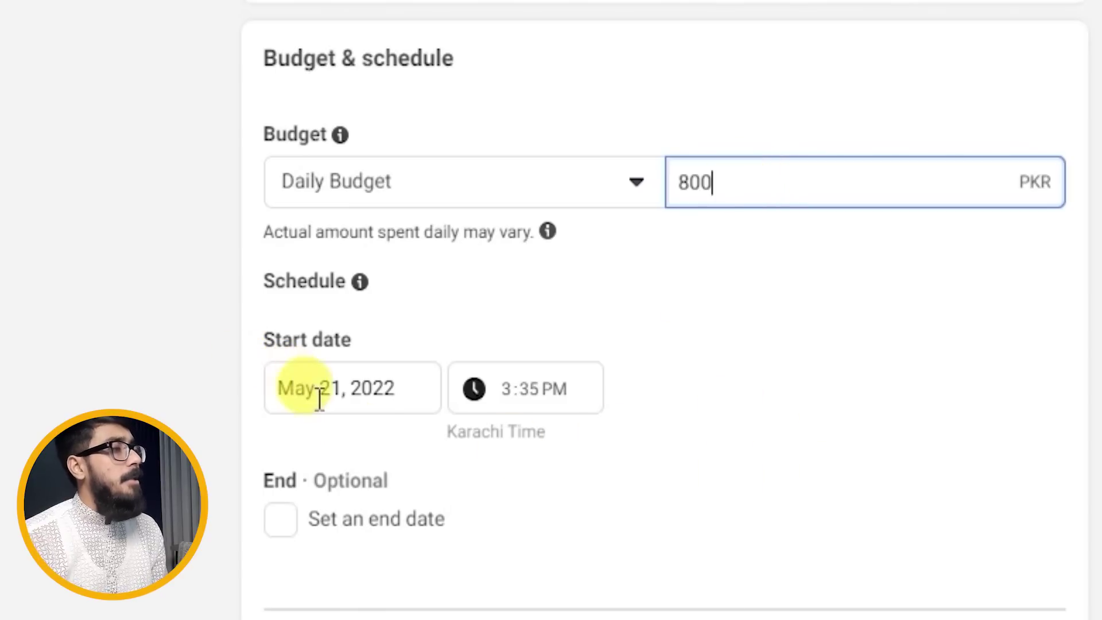
- Schedule the ad set to start on May 22, 2022 at 12:00 AM
click(383, 395)
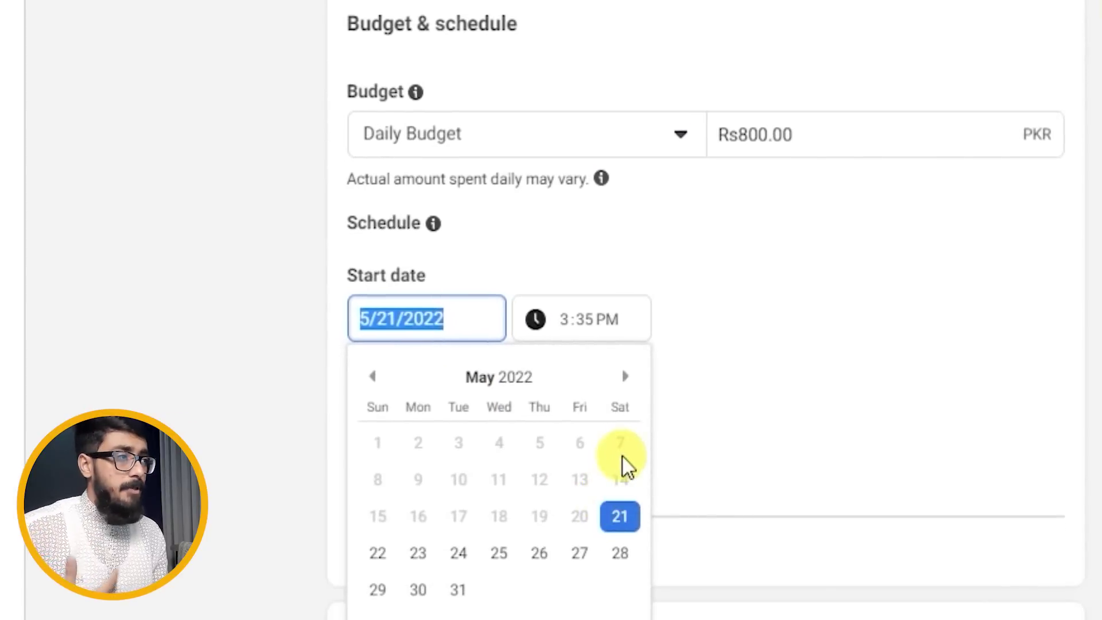
click(382, 553)
click(564, 336)
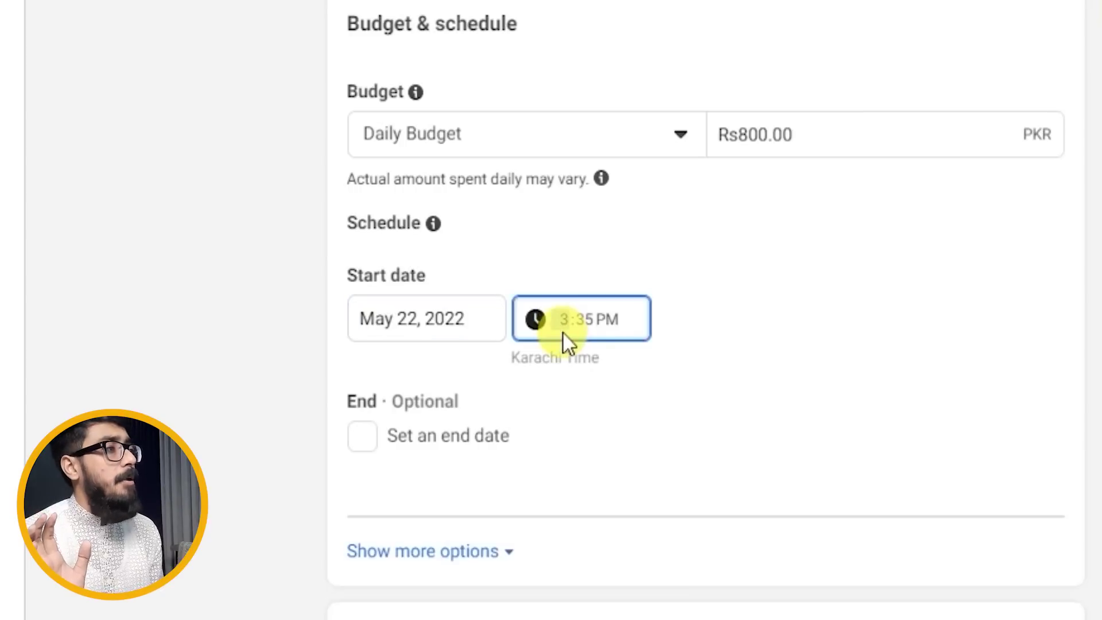
text(00)
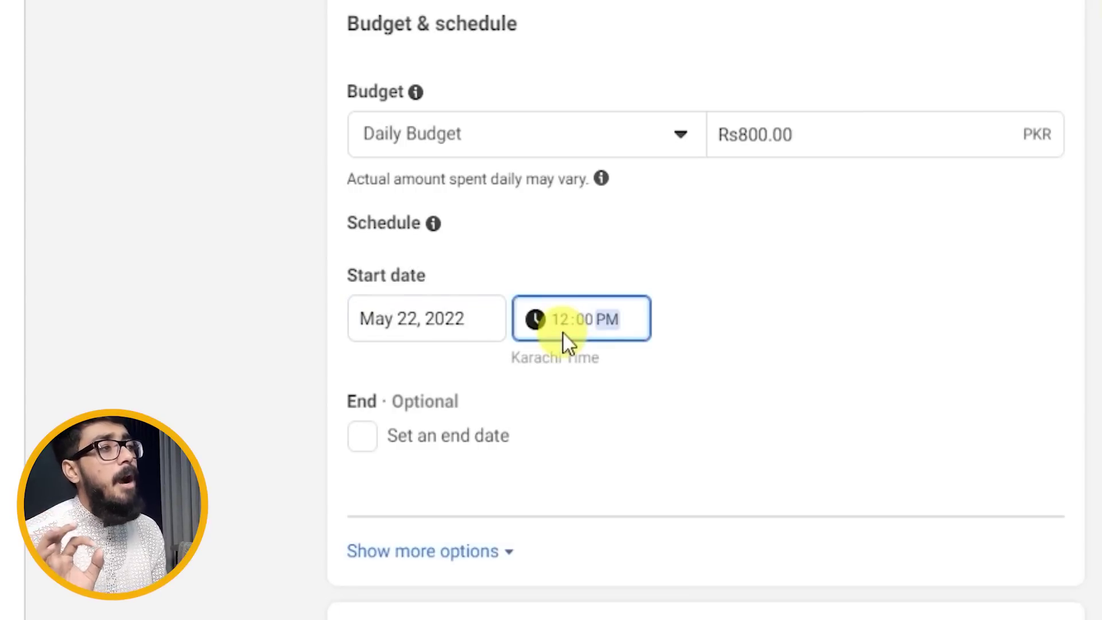
text(a)
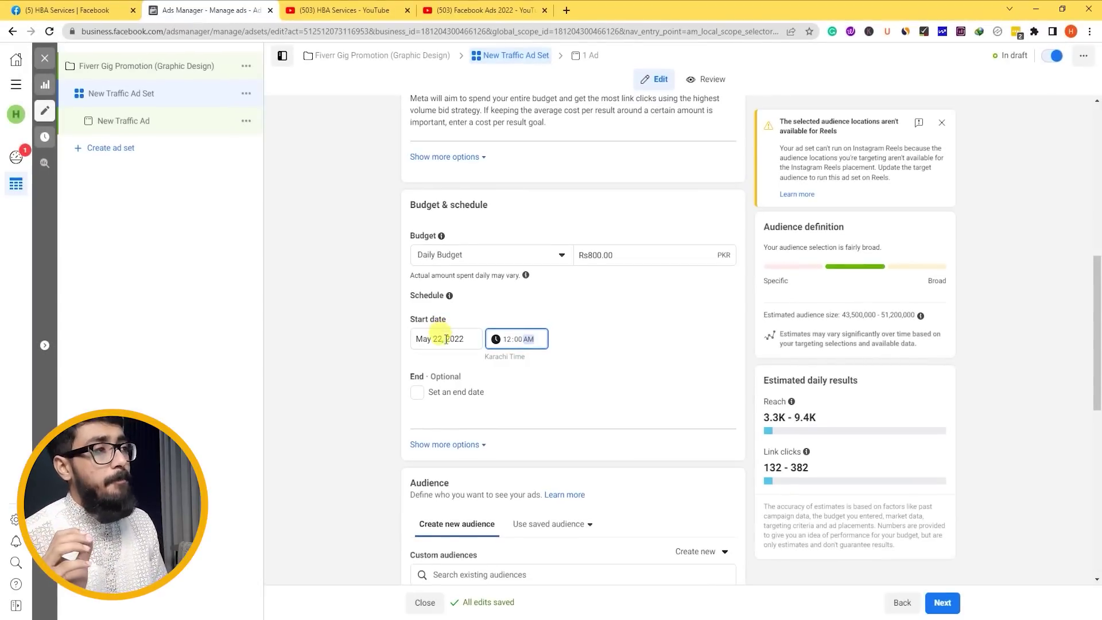
- Enable an end date for the ad set and set it to May 25, 2022
scroll(424, 365, down, 1)
click(416, 332)
click(425, 361)
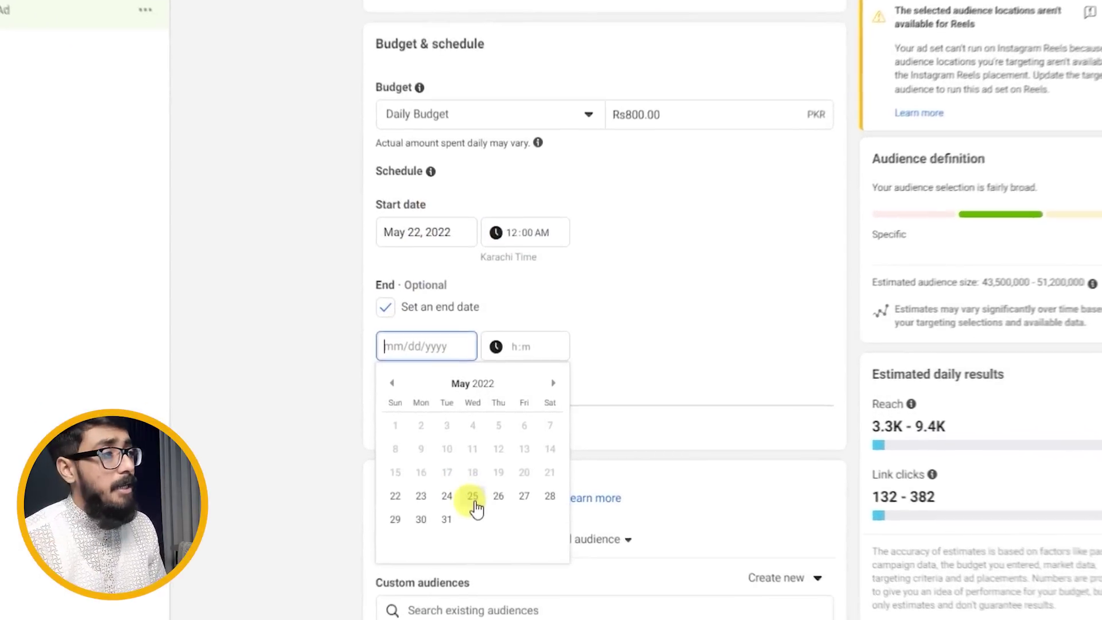
click(466, 509)
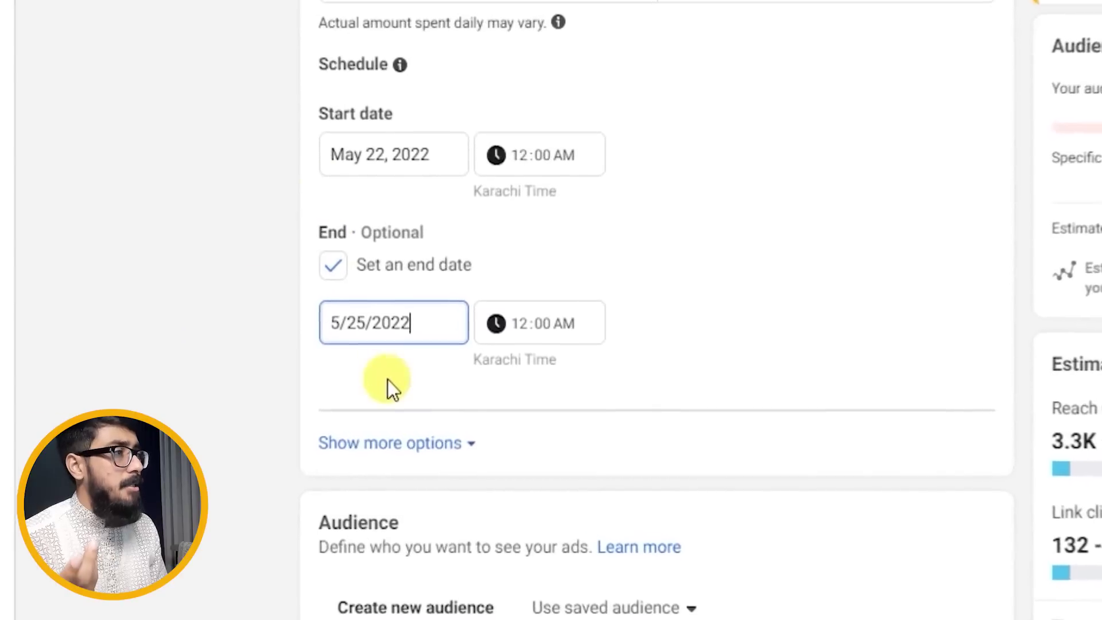
- Open the Locations setting of the ad set's new audience for editing
scroll(244, 226, down, 5)
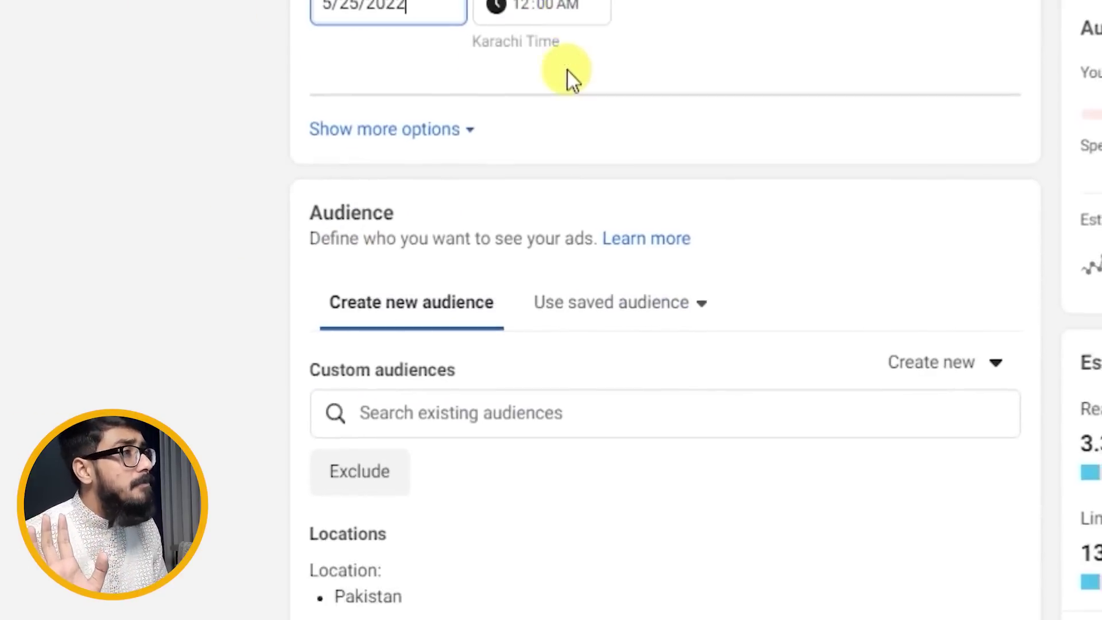
scroll(568, 70, down, 5)
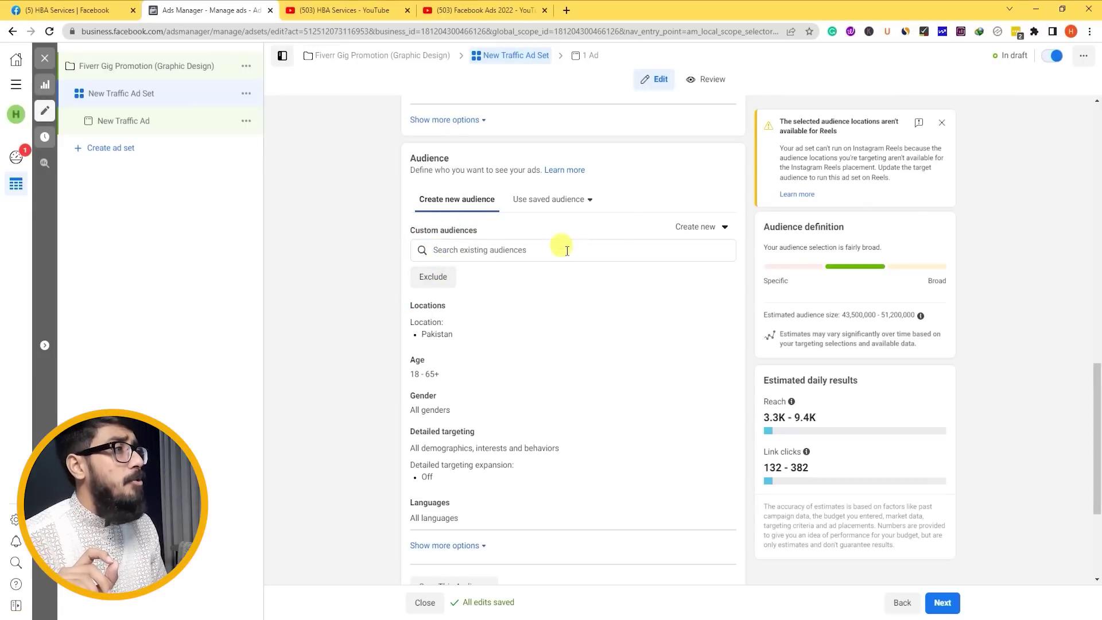
scroll(453, 277, down, 1)
click(719, 249)
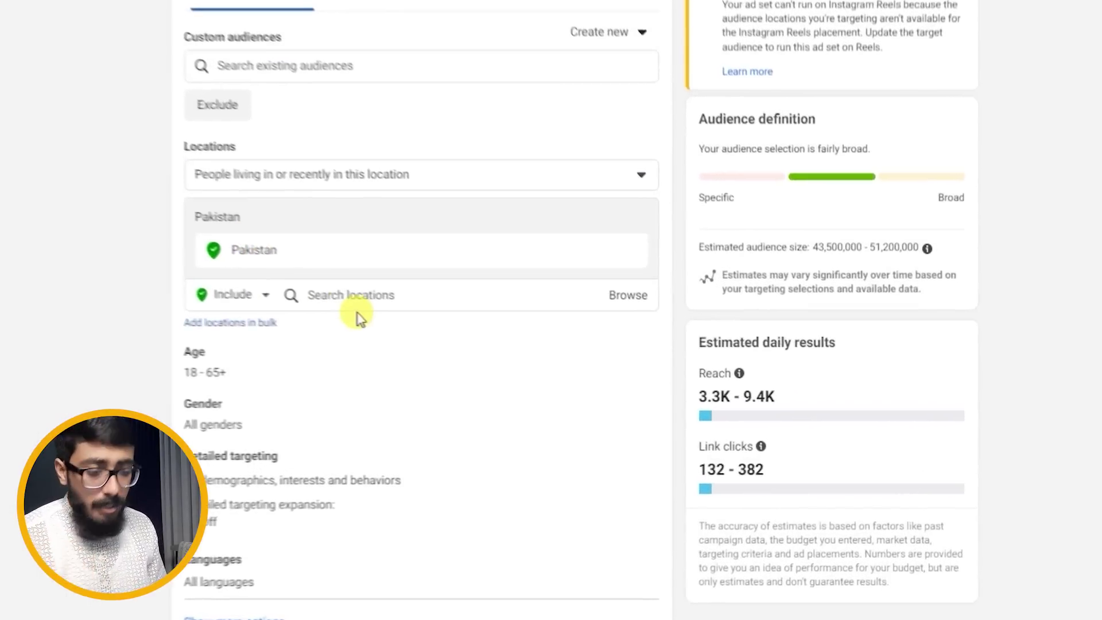
click(519, 348)
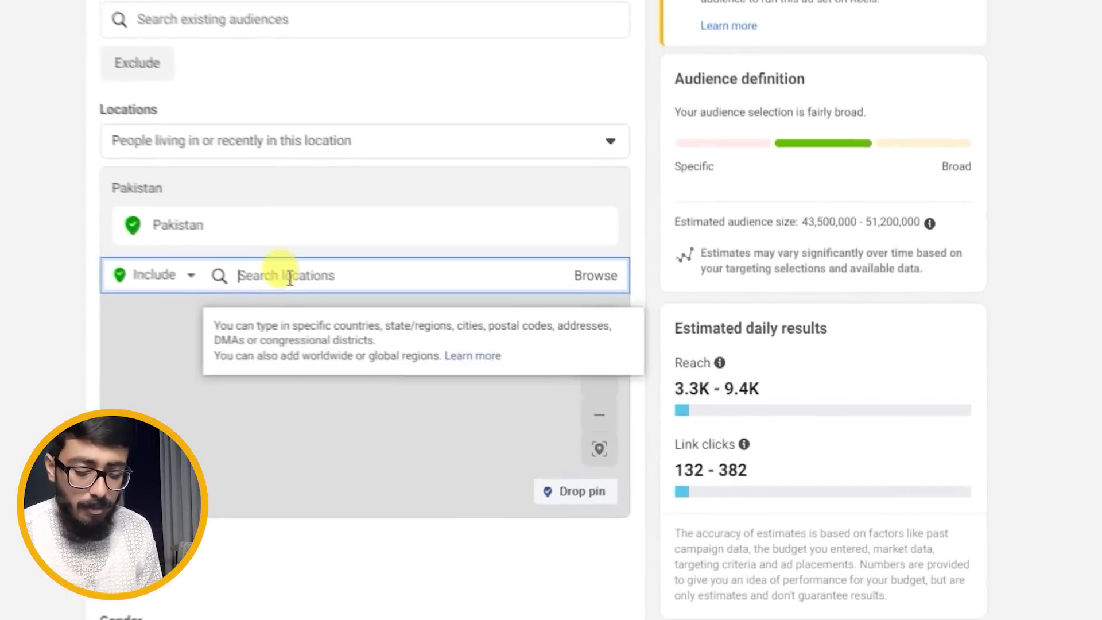
text(uni)
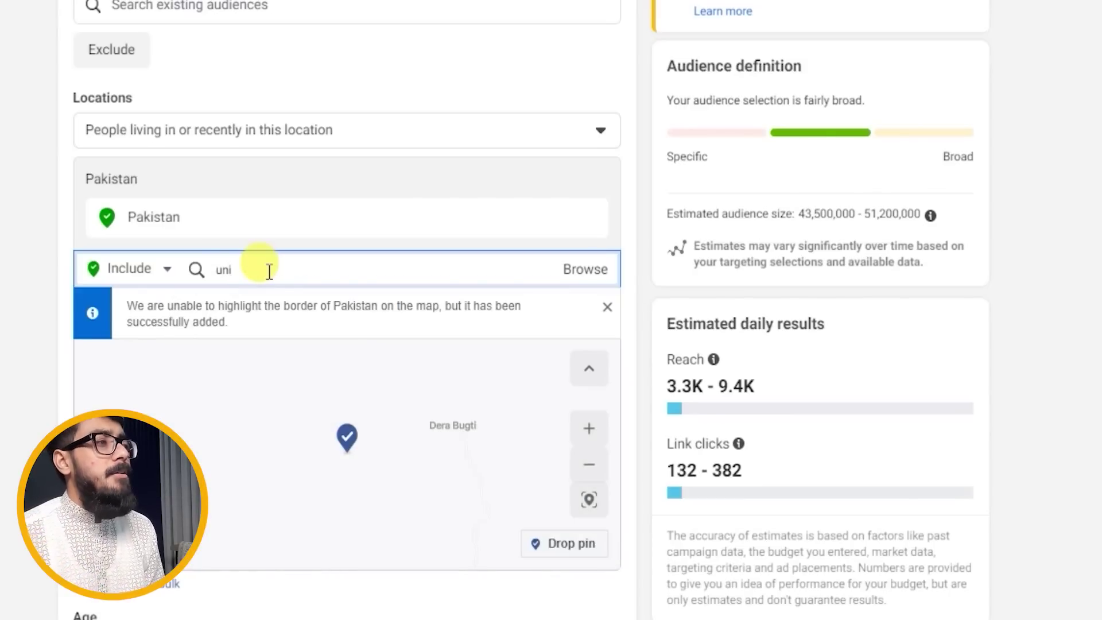
key(BackSpace)
key(BackSpace)
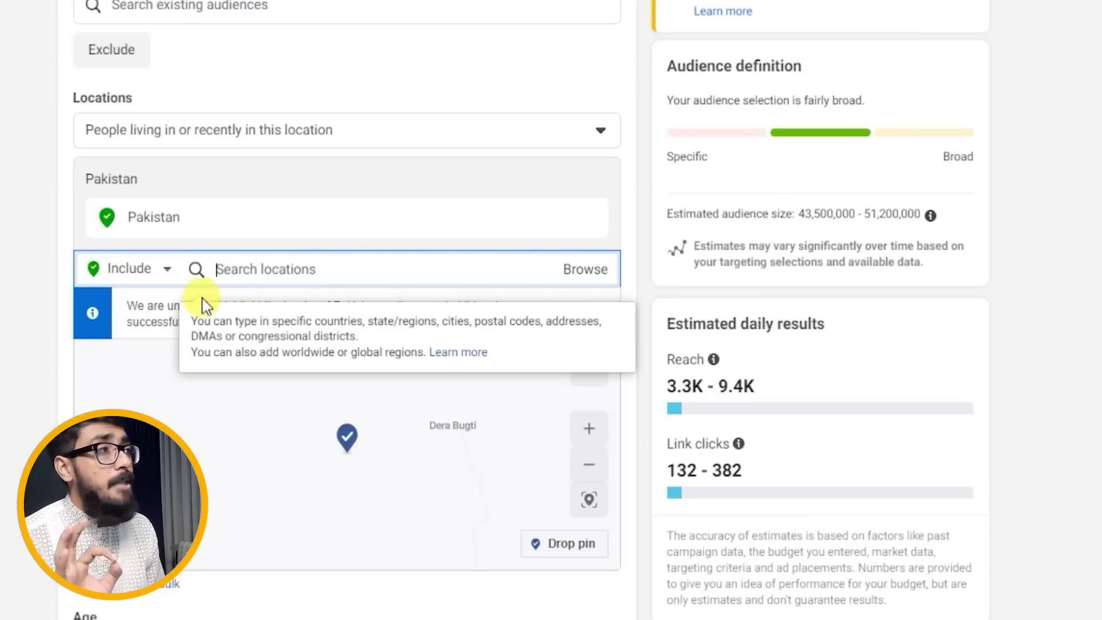
- Search the audience locations for "united stat" and include the country United States
scroll(229, 284, up, 10)
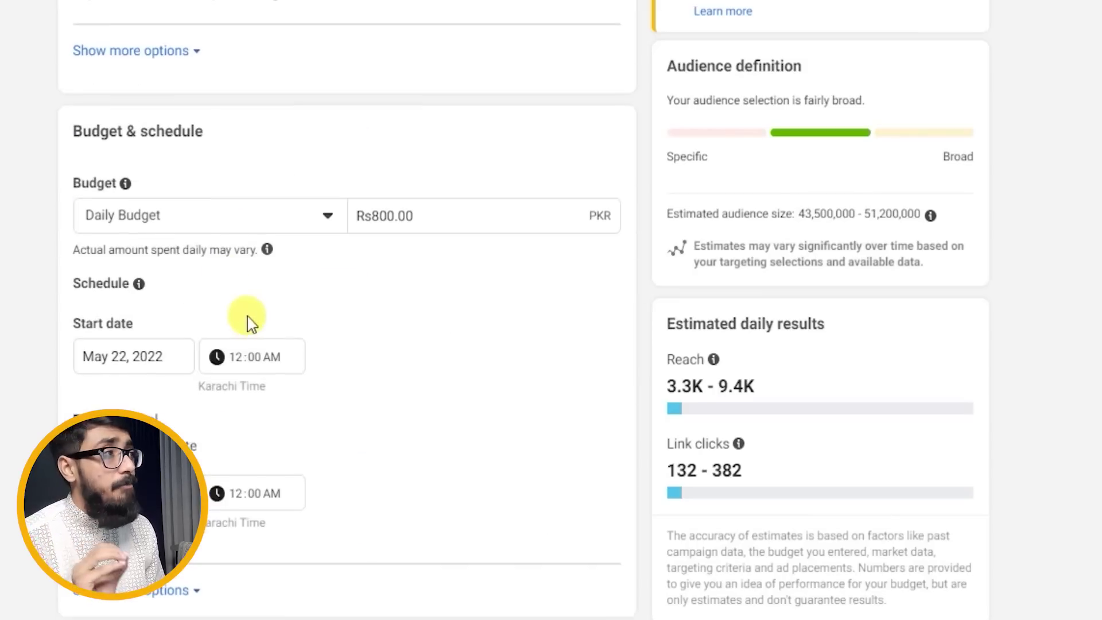
scroll(249, 319, up, 4)
scroll(396, 381, down, 7)
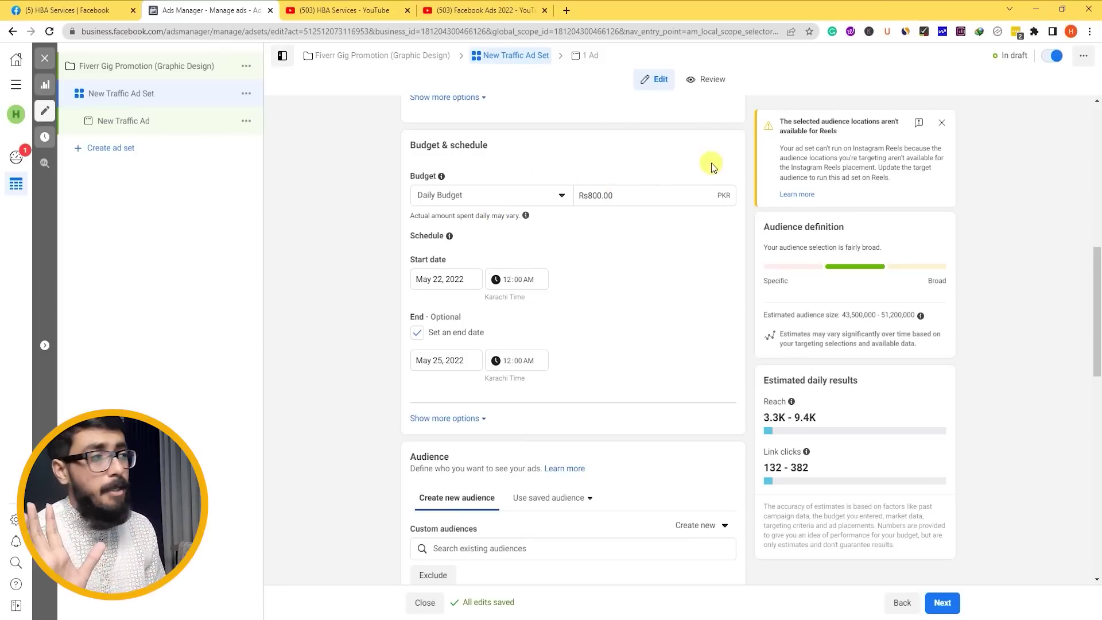
scroll(605, 306, down, 7)
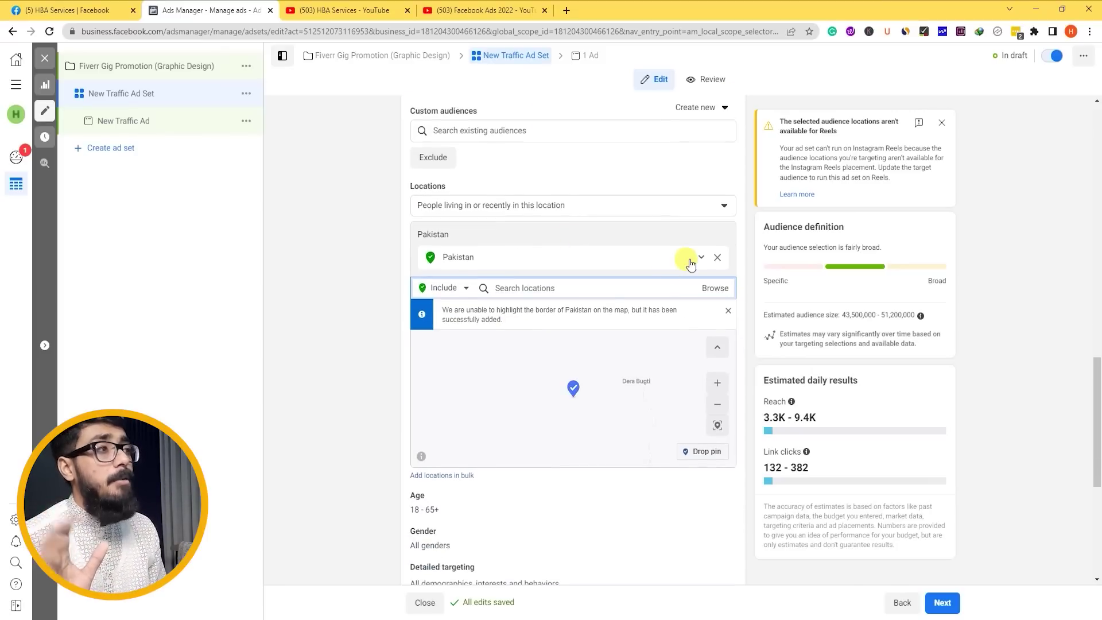
click(533, 288)
text(un)
text(ited st)
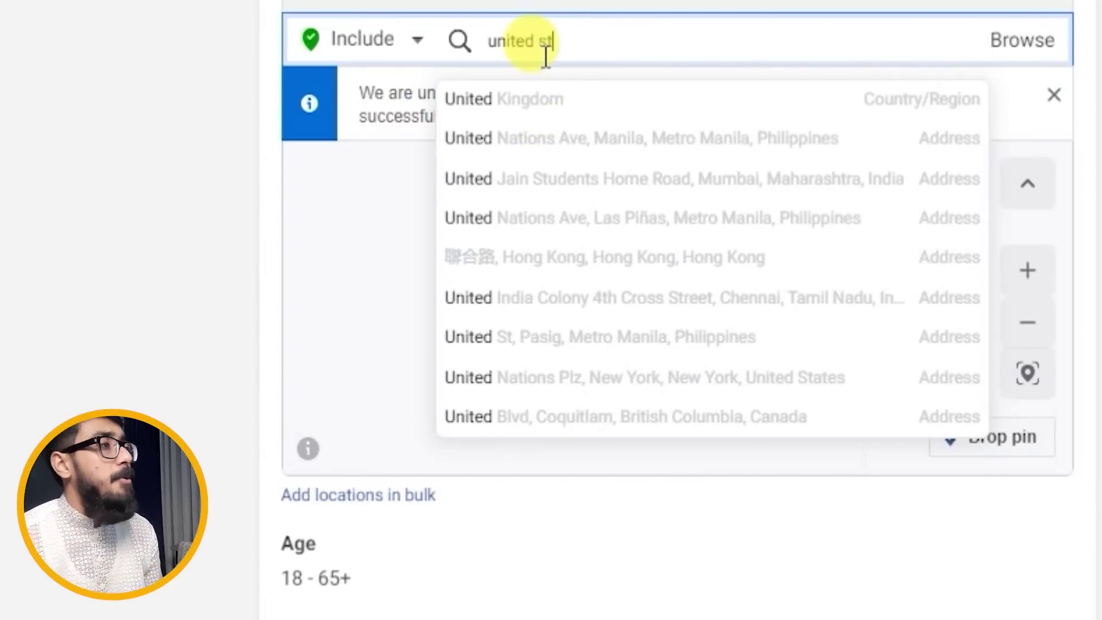
text(at)
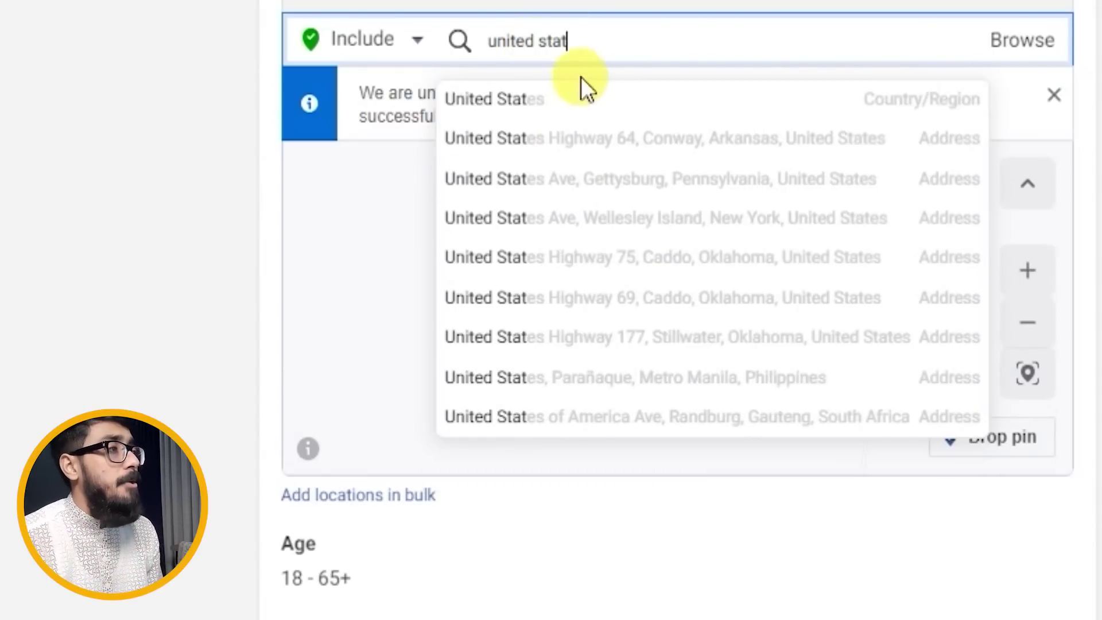
click(549, 101)
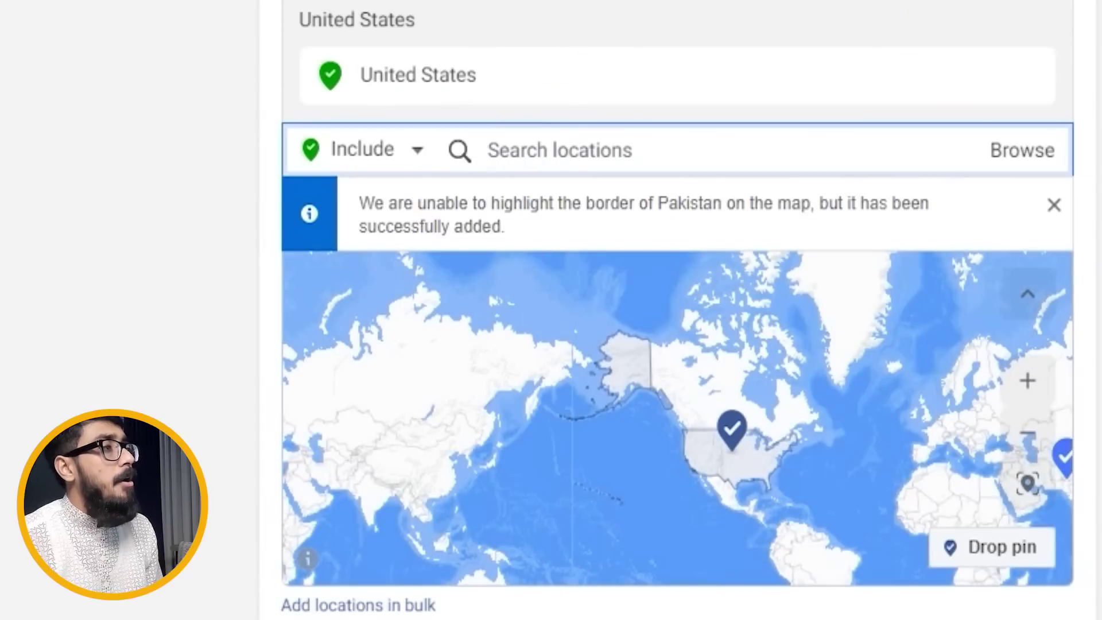
- Try a daily budget of 2000 PKR for the ad set and restore it to 800 PKR
scroll(904, 32, down, 2)
scroll(711, 22, up, 10)
scroll(711, 23, up, 12)
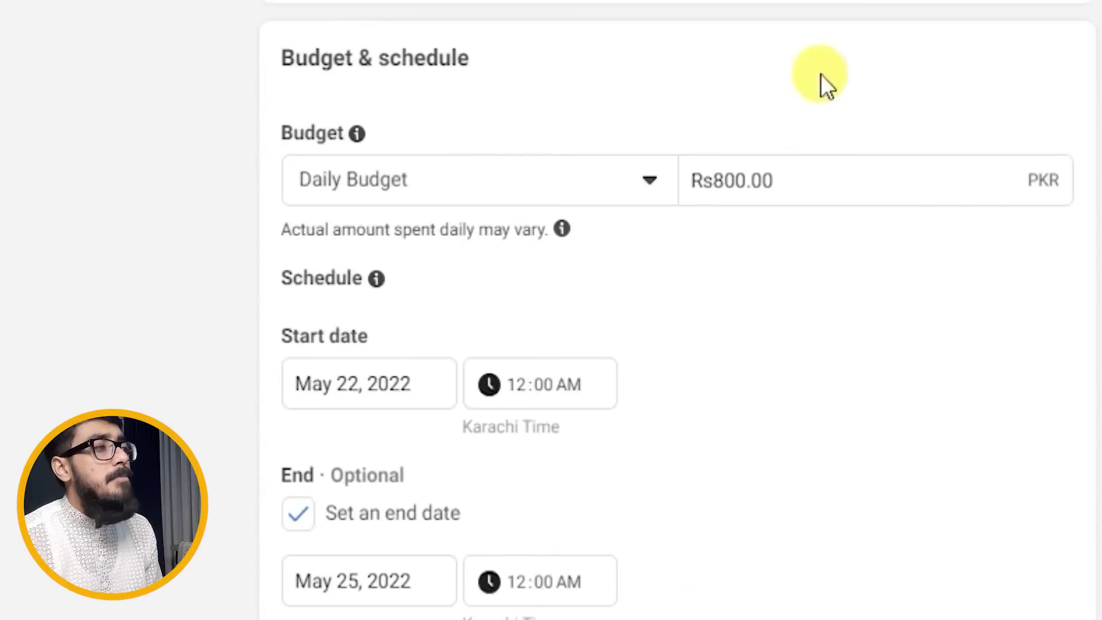
drag(806, 163, 625, 168)
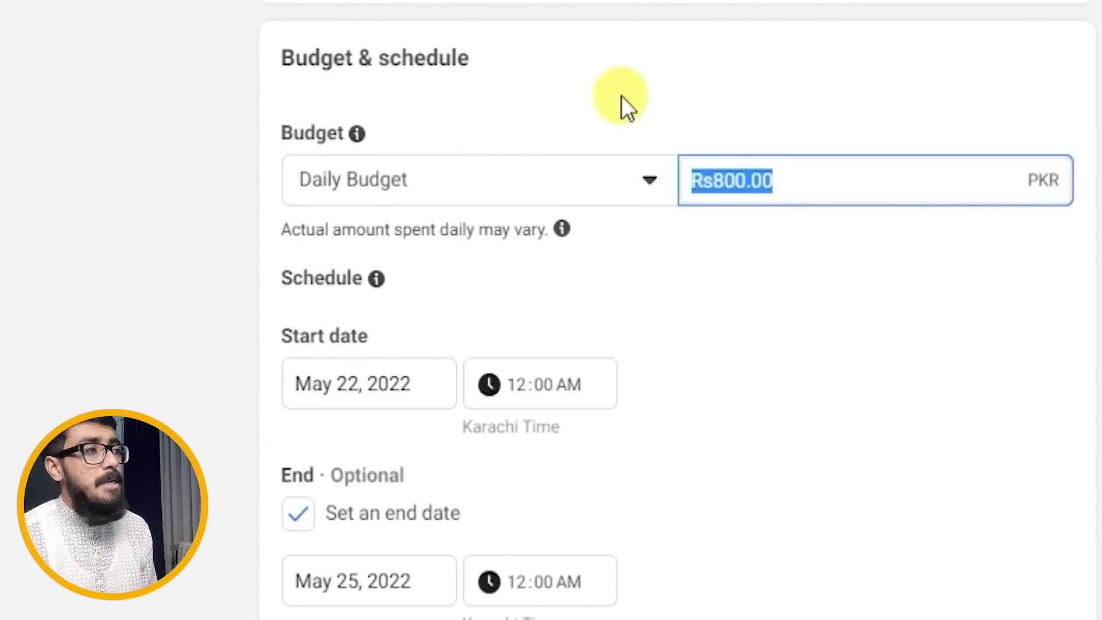
text(2000)
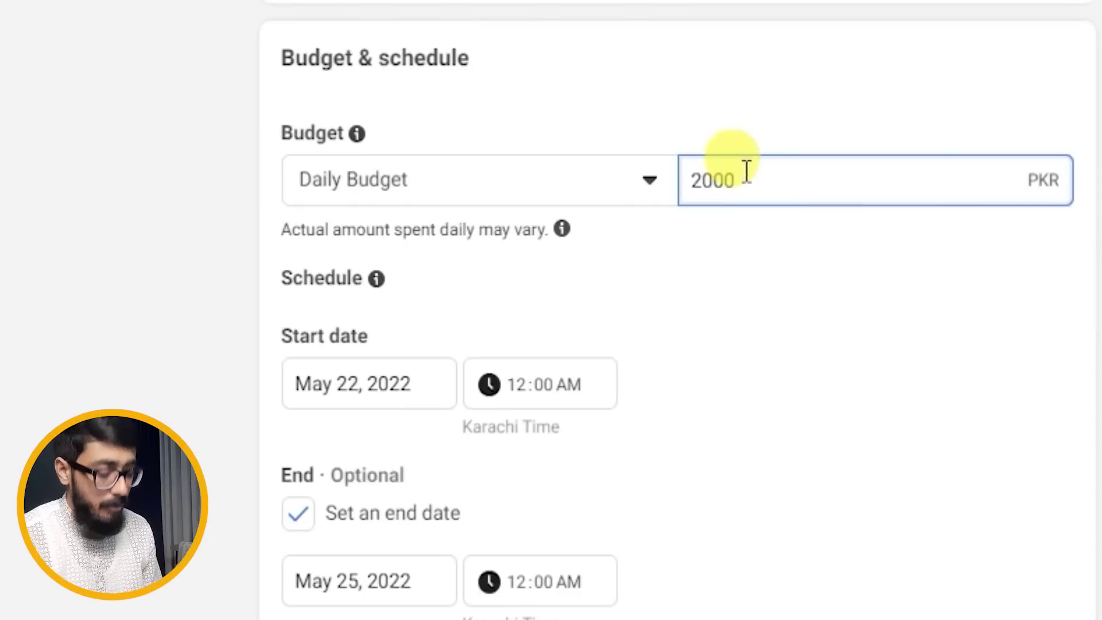
drag(752, 173, 552, 173)
text(800)
- Replace United States with Pakistan as the included location, keeping the option for people living in or recently in this location
scroll(512, 201, down, 12)
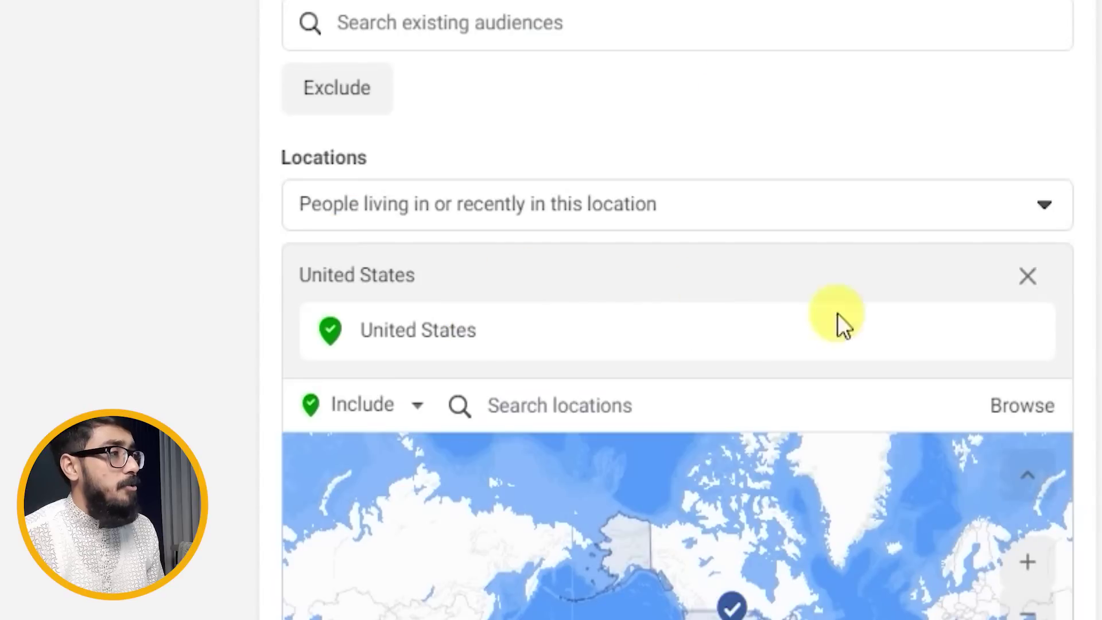
click(1029, 332)
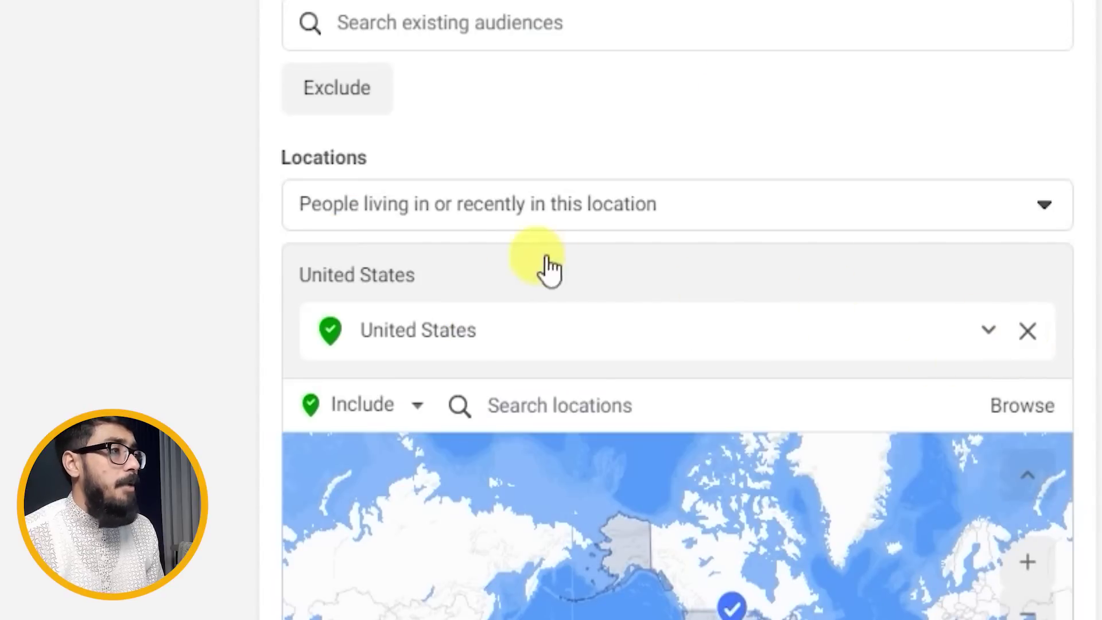
click(394, 299)
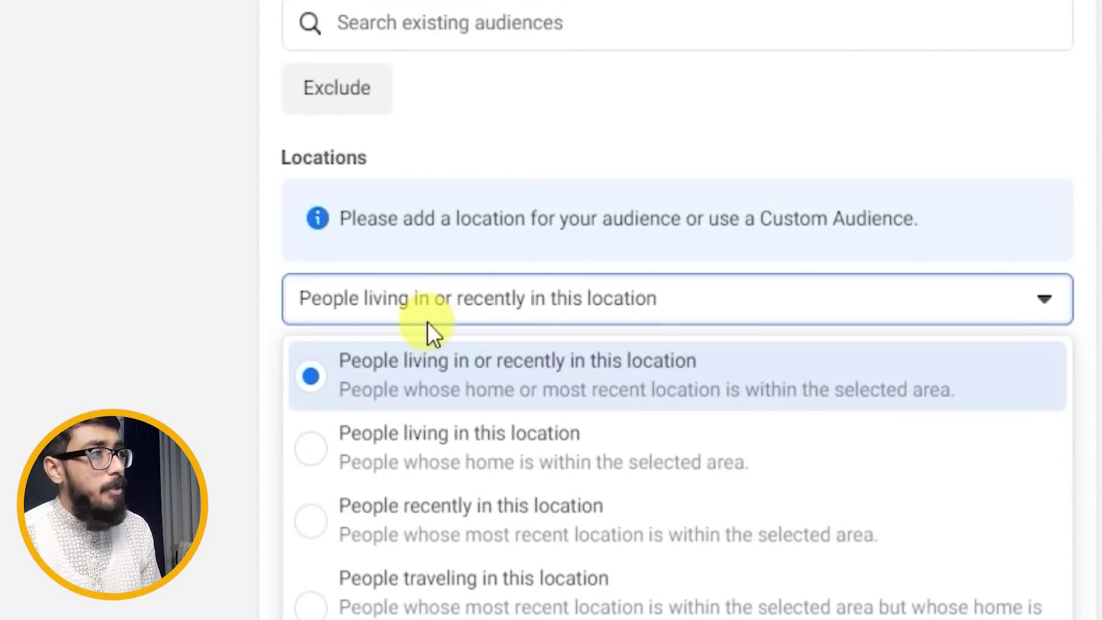
click(427, 322)
mouse_move(401, 154)
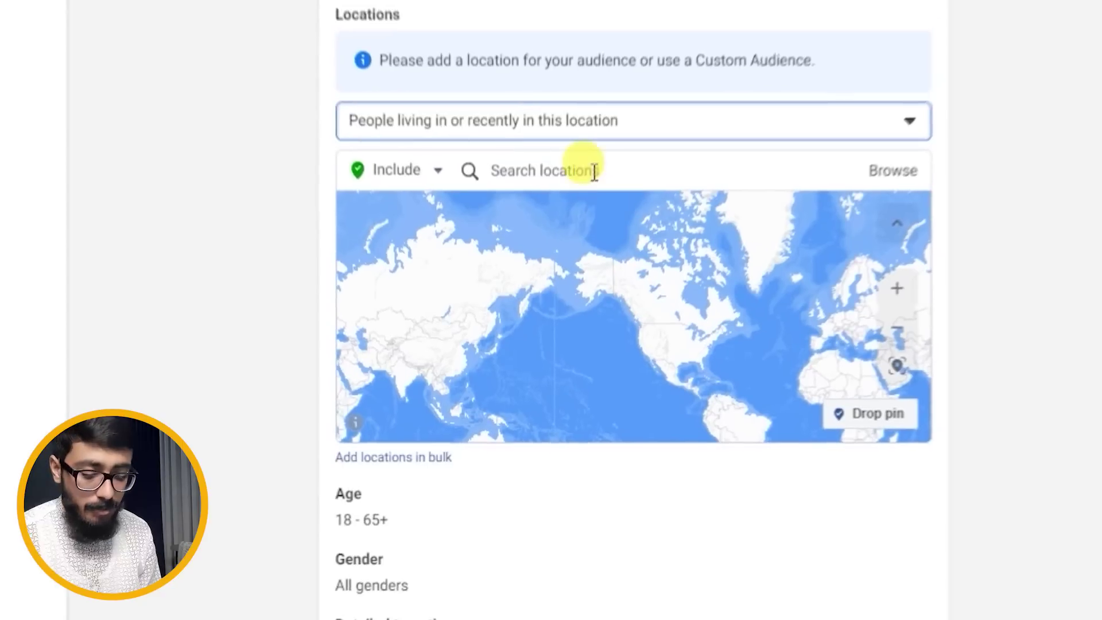
click(620, 366)
text(pakista)
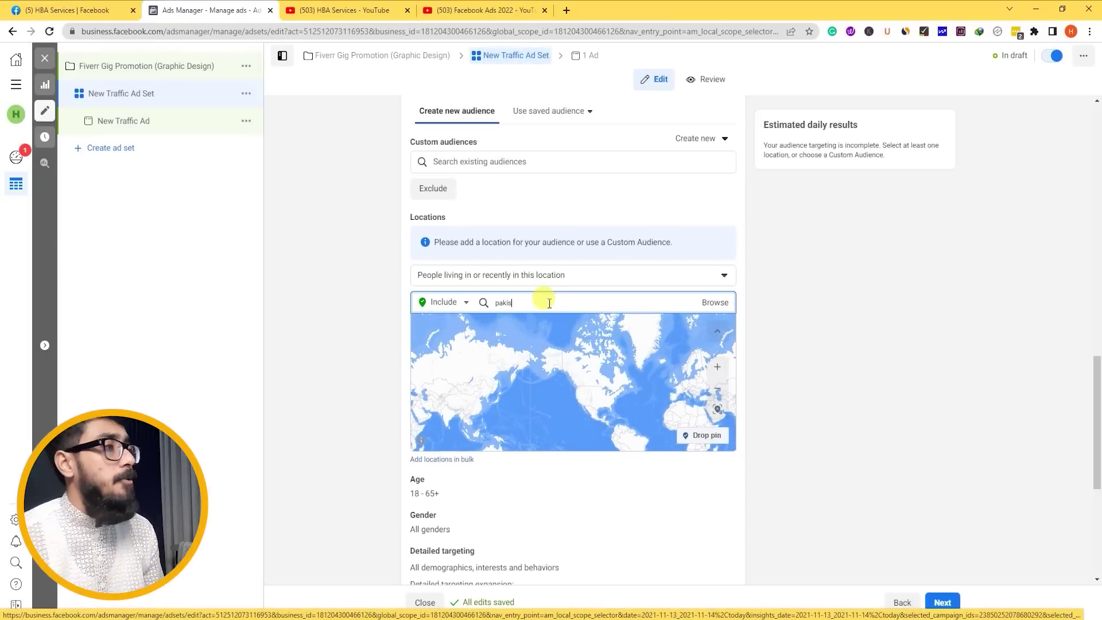
click(497, 328)
scroll(413, 390, down, 3)
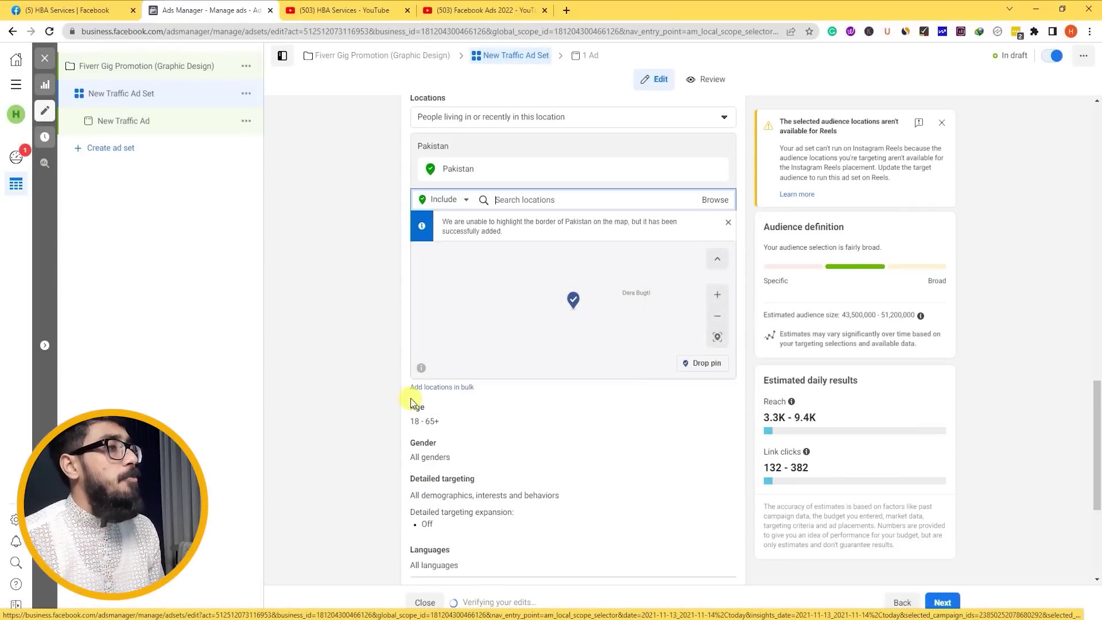
- Open the audience's age range for editing and set the minimum age to 25
click(719, 348)
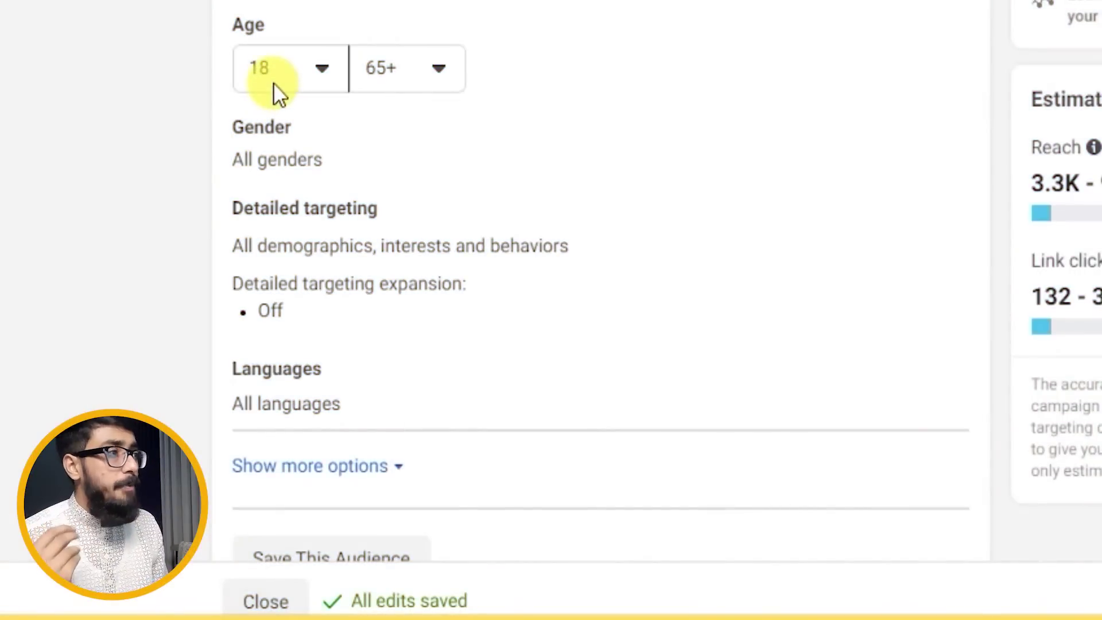
click(274, 86)
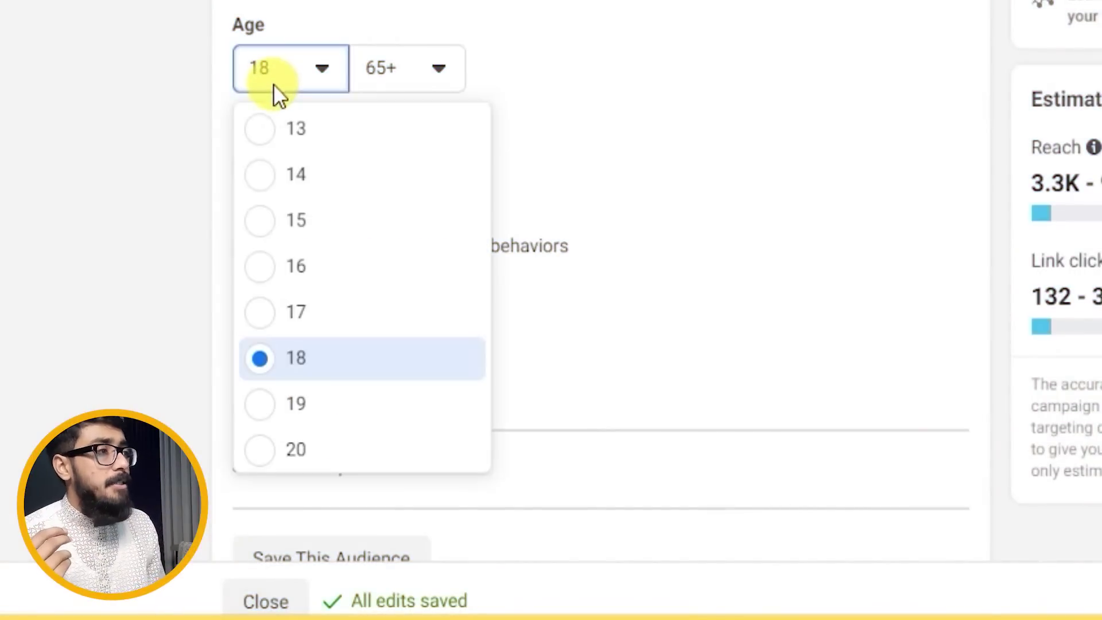
scroll(355, 350, down, 6)
scroll(345, 304, up, 6)
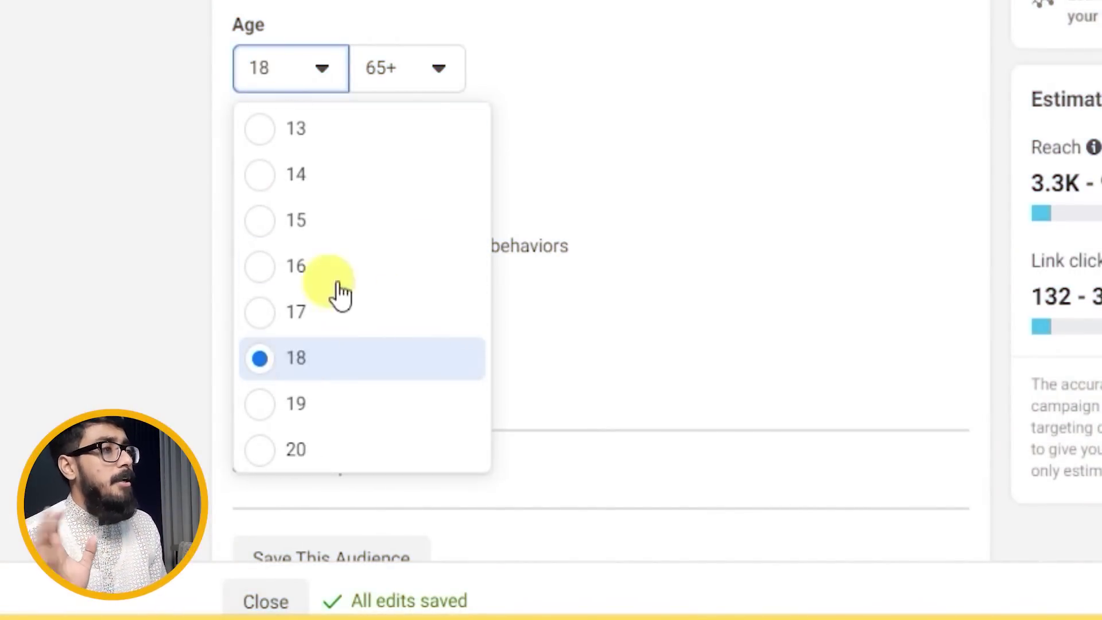
scroll(350, 284, down, 4)
scroll(341, 301, up, 4)
scroll(337, 299, up, 1)
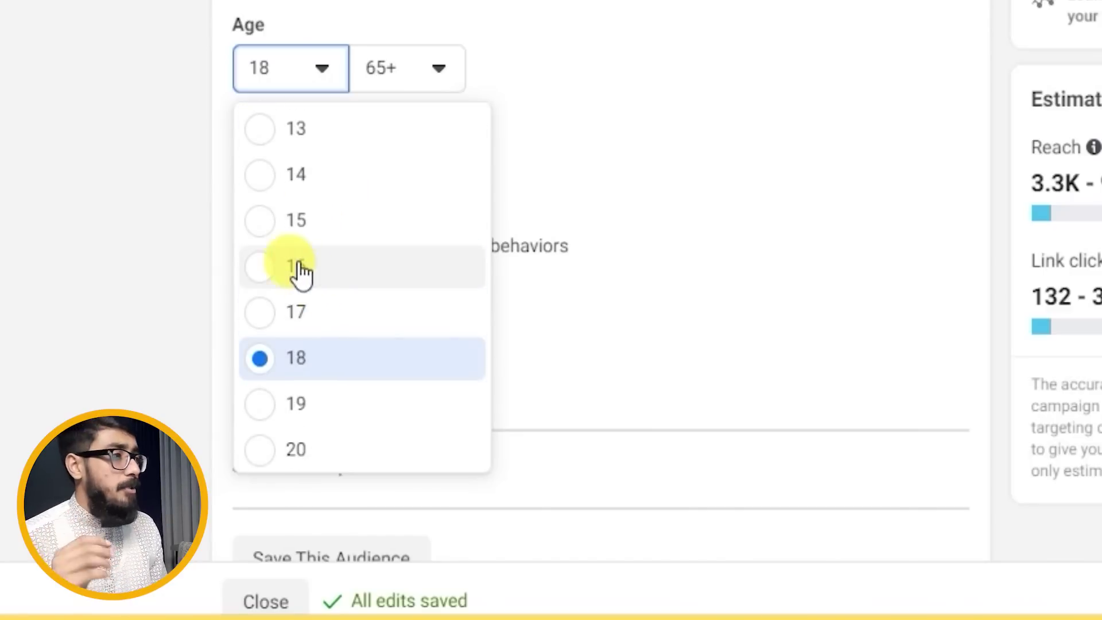
scroll(662, 374, down, 5)
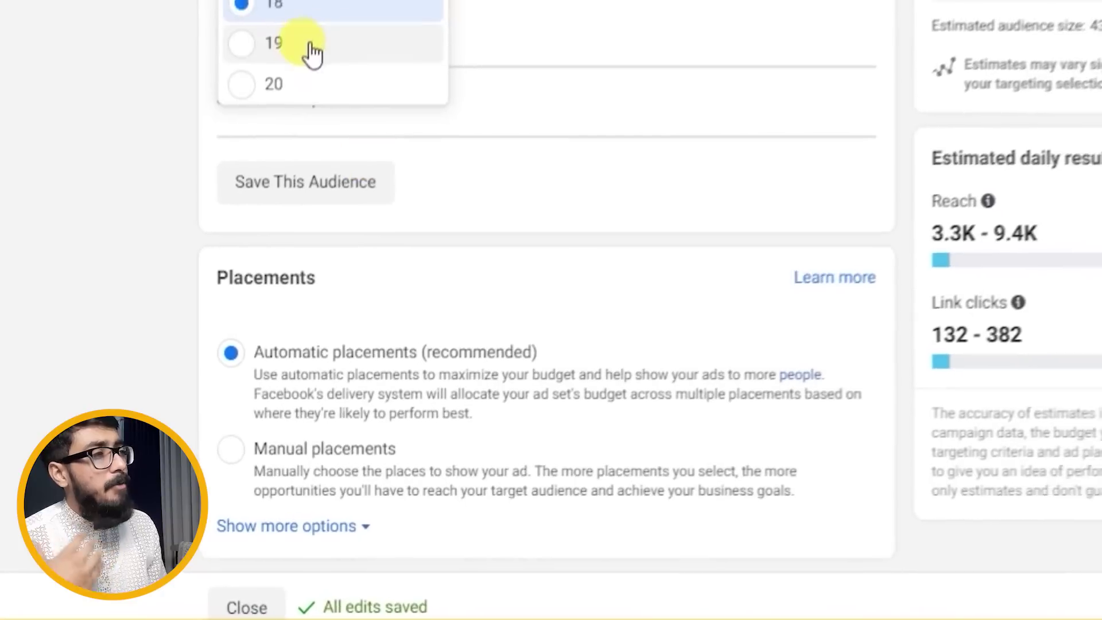
scroll(312, 53, down, 4)
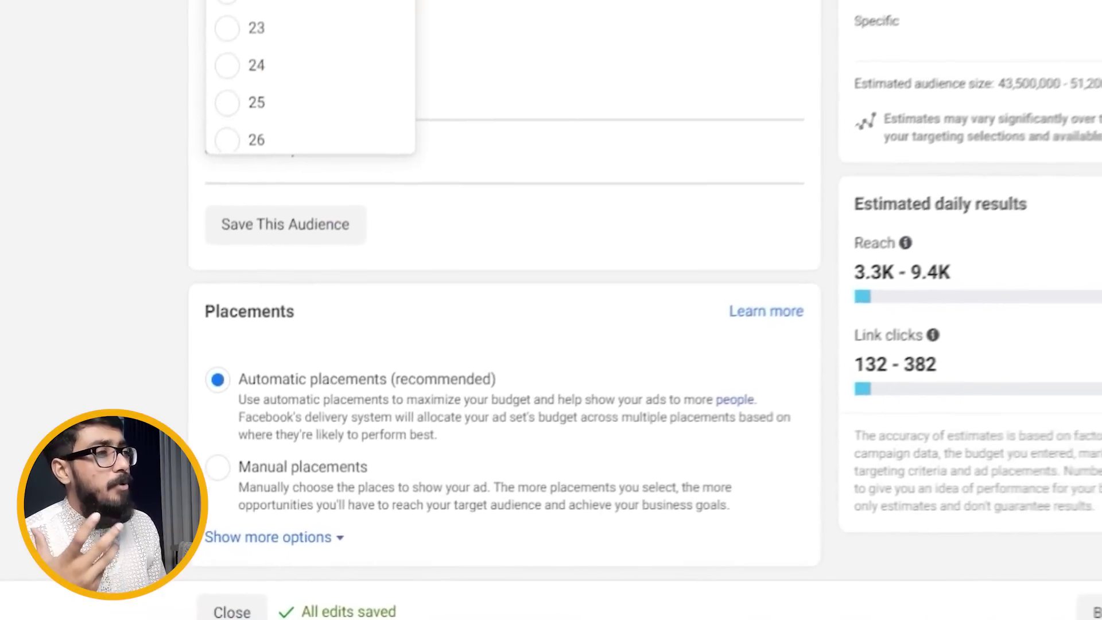
scroll(287, 185, down, 2)
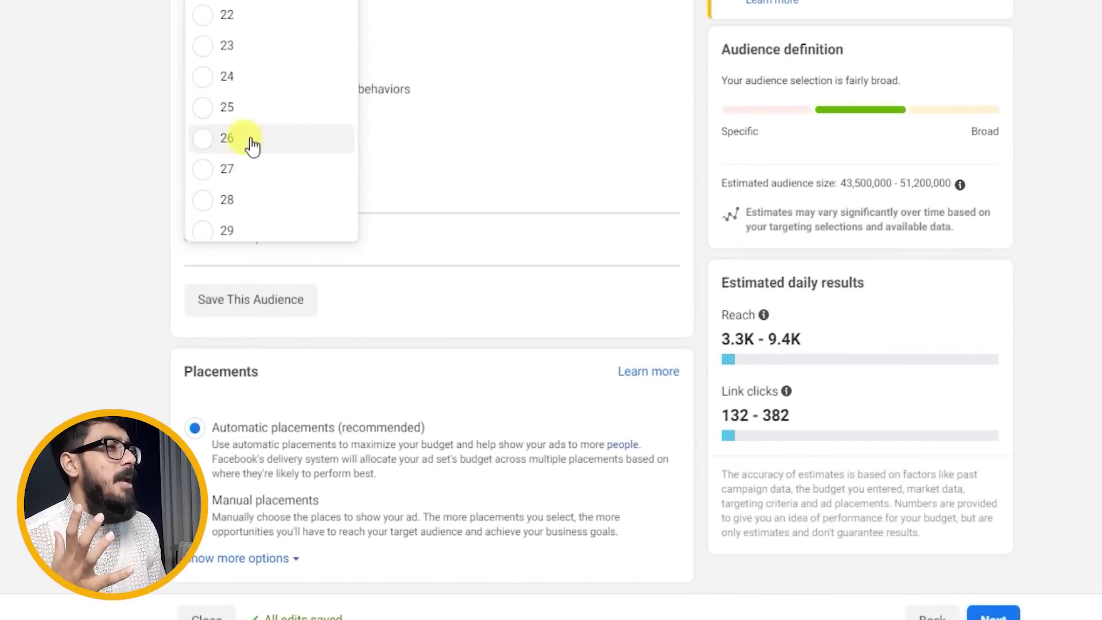
scroll(241, 126, down, 3)
scroll(233, 113, up, 3)
click(235, 116)
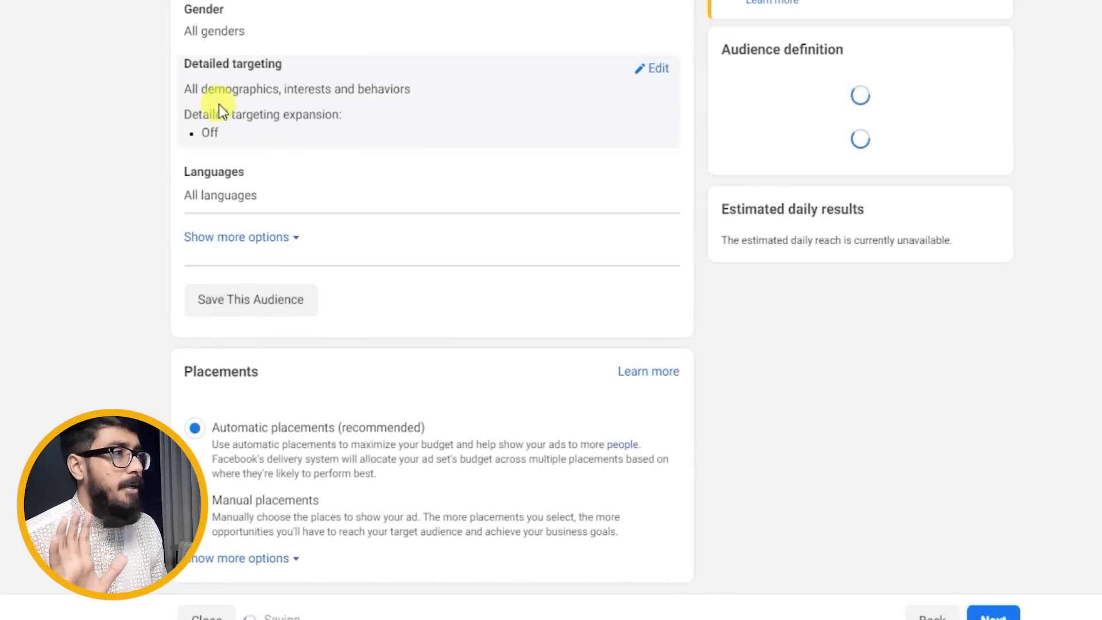
- Set the audience's maximum age to 50 and open its gender options for editing, keeping All selected
scroll(247, 126, up, 3)
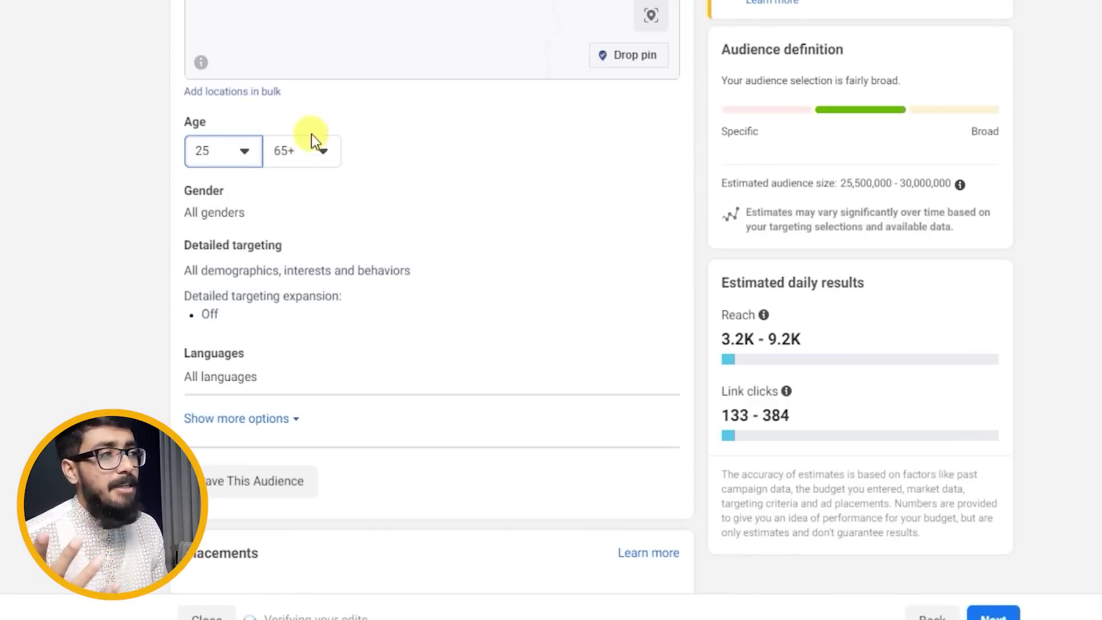
click(317, 152)
scroll(361, 411, up, 5)
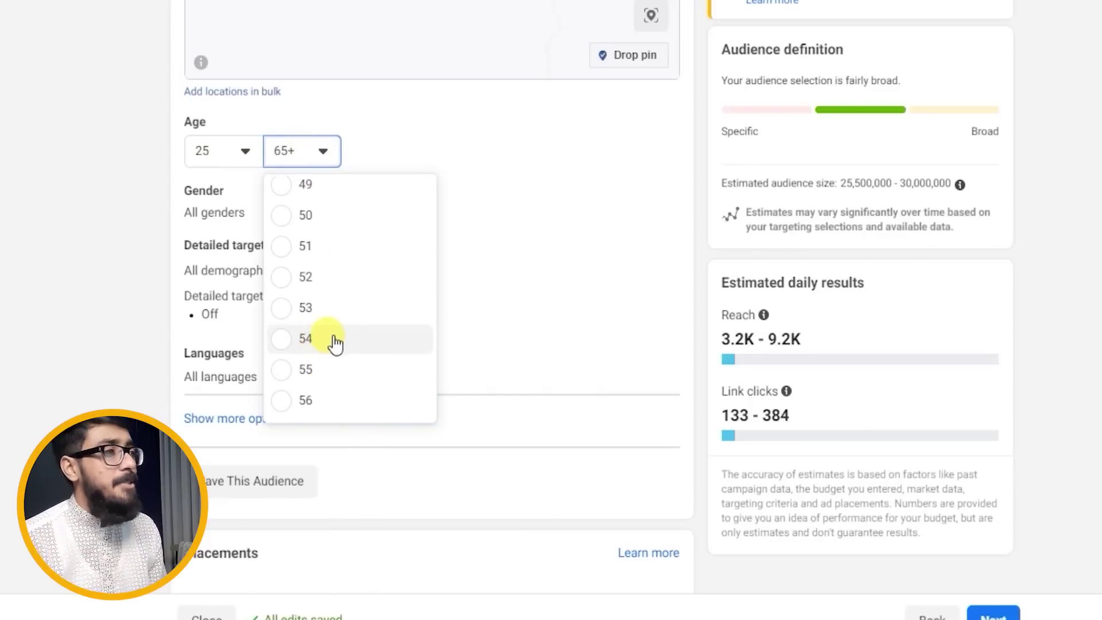
scroll(331, 301, up, 5)
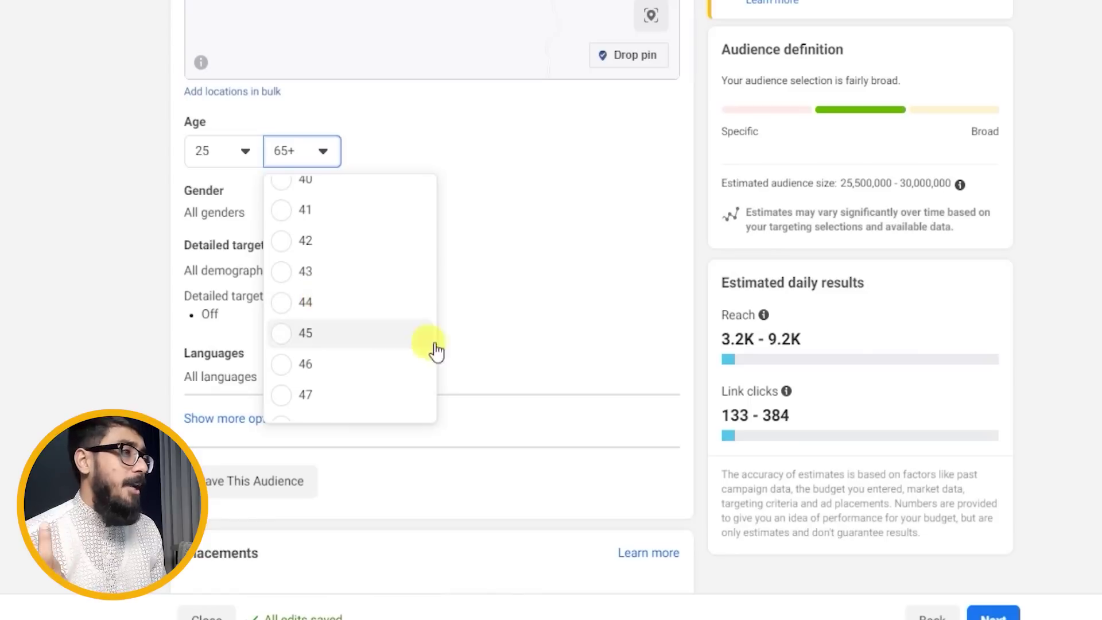
scroll(391, 312, down, 5)
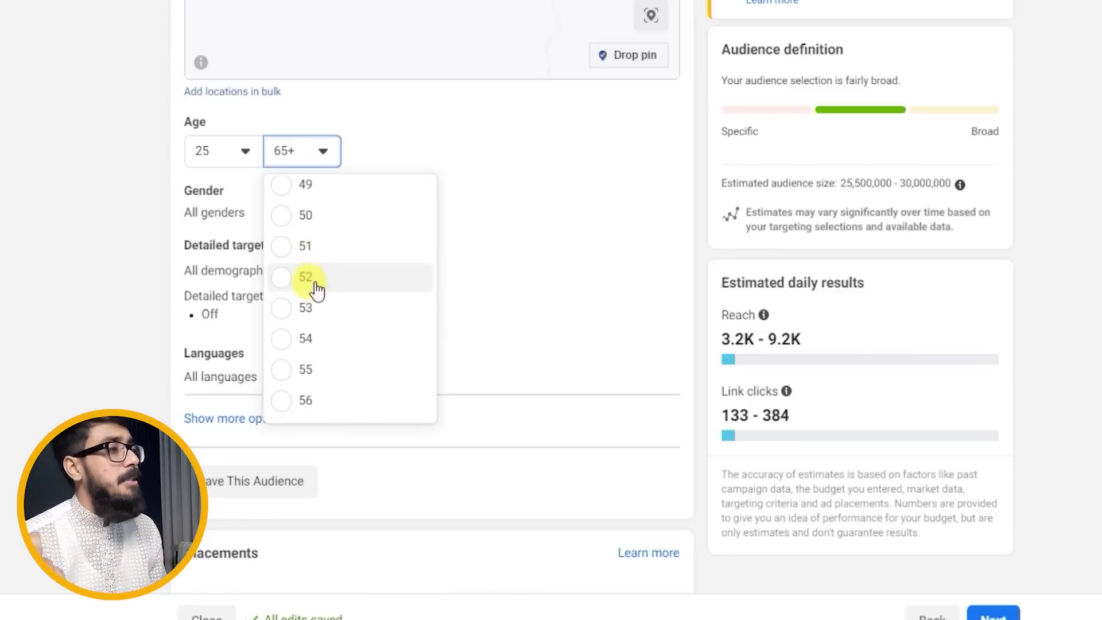
scroll(332, 347, down, 2)
scroll(305, 307, up, 6)
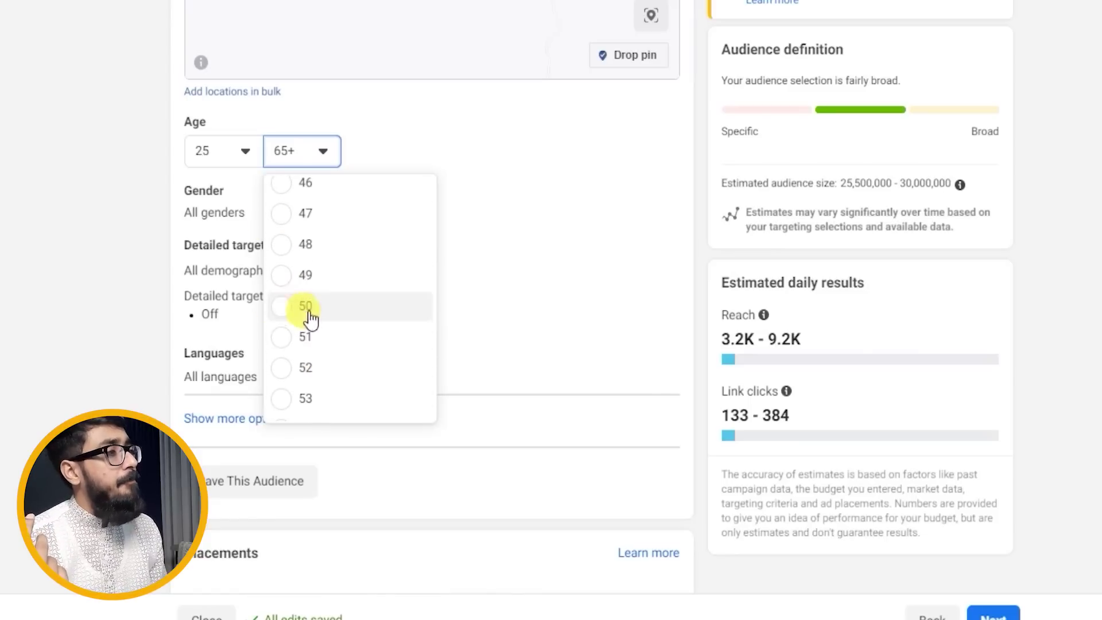
scroll(312, 332, down, 3)
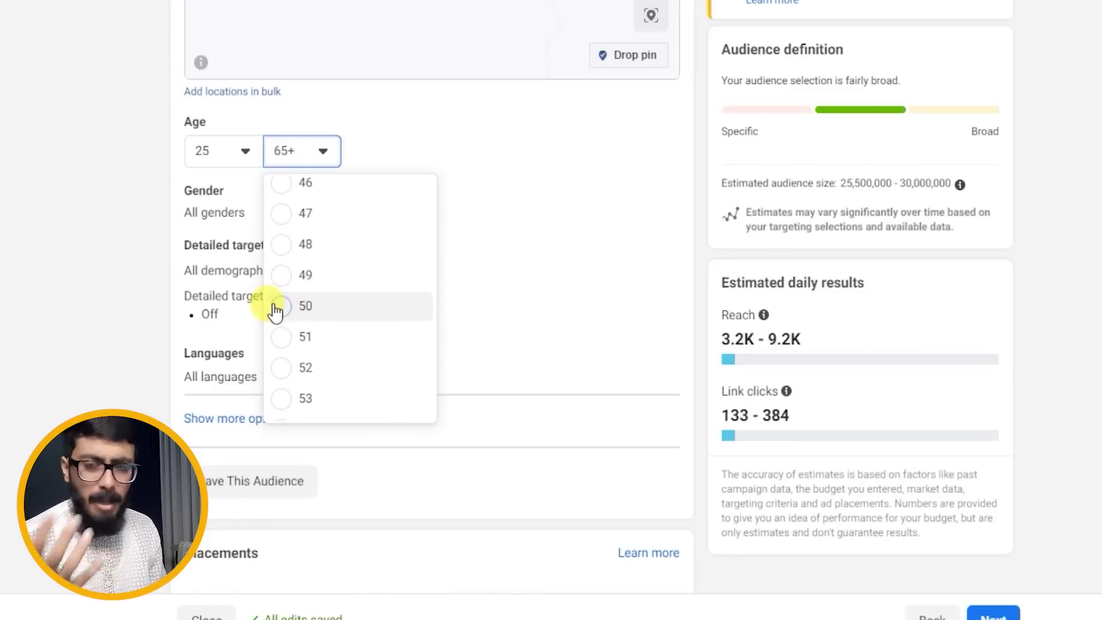
click(278, 308)
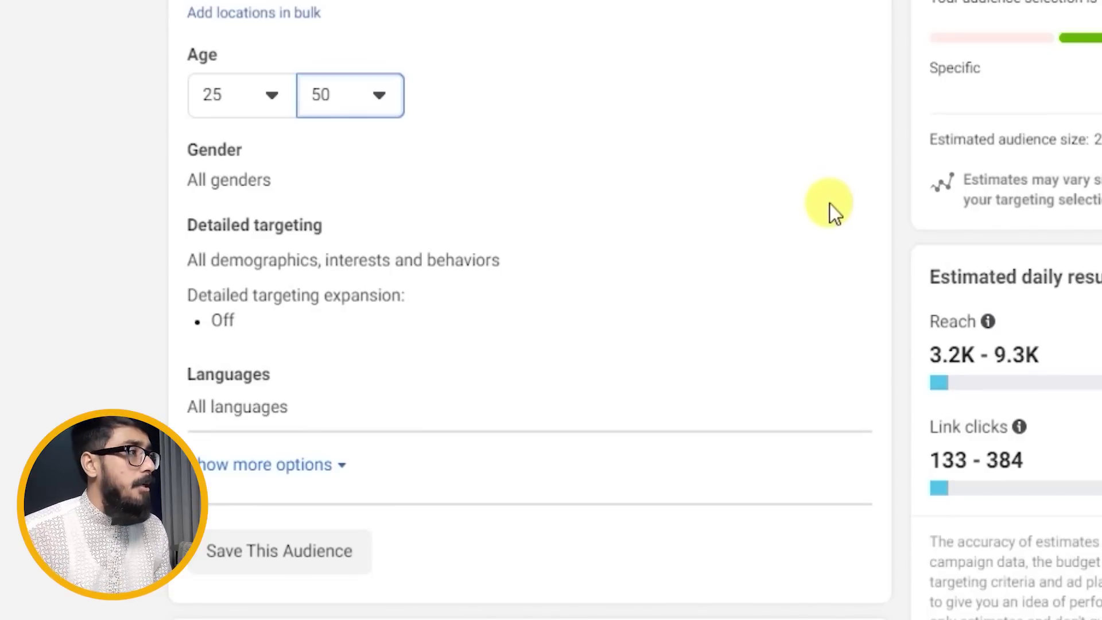
click(850, 152)
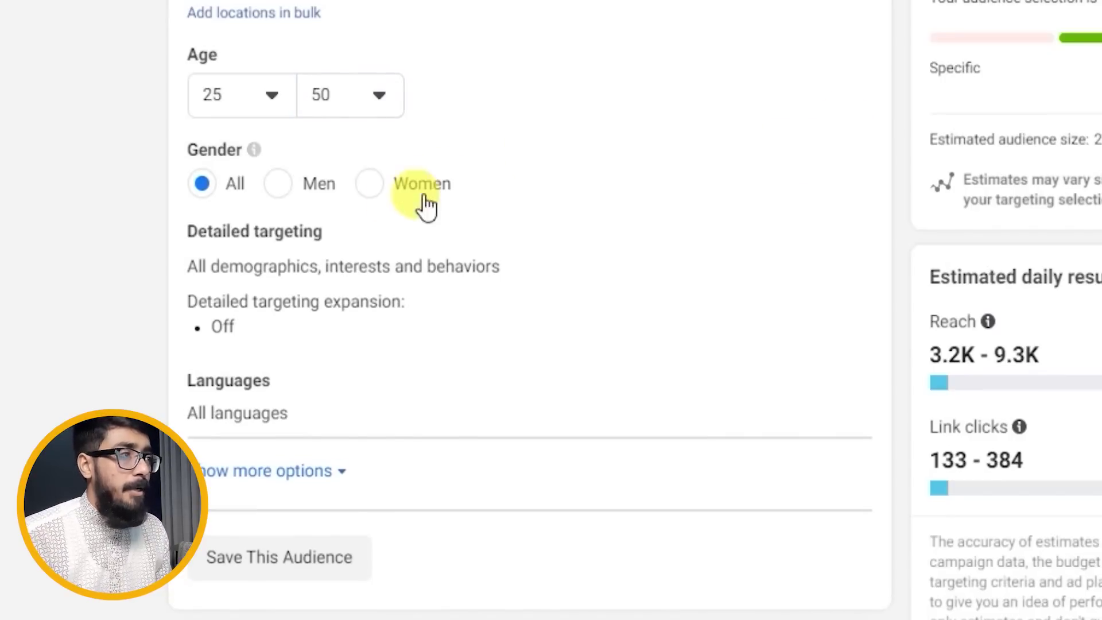
click(279, 184)
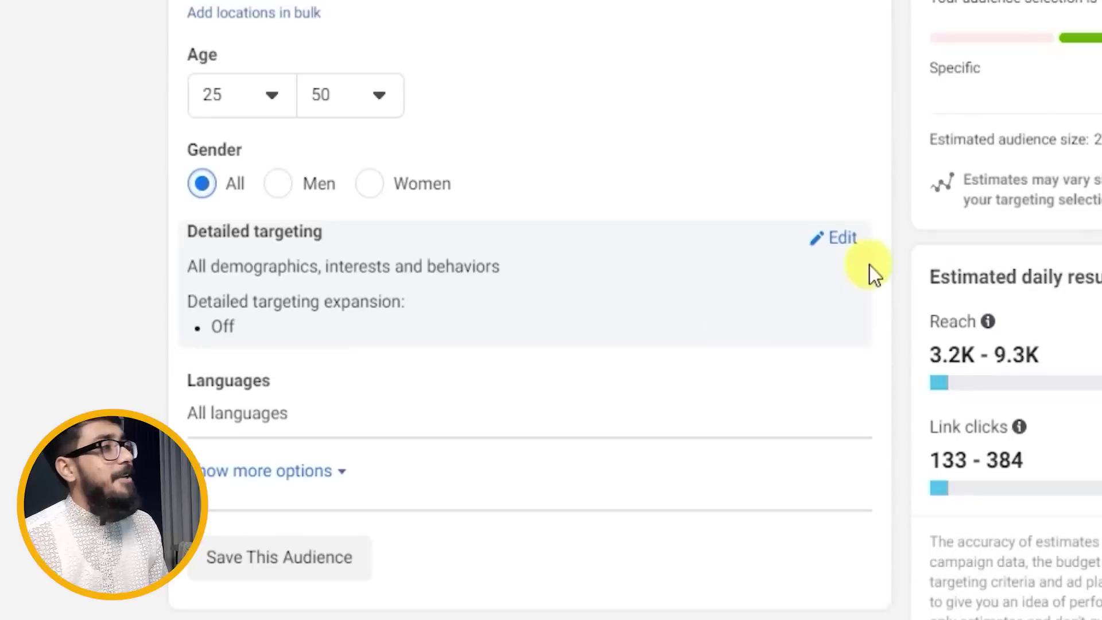
- Search the audience's detailed targeting for "small business" and include the behavior Small business owners
click(844, 240)
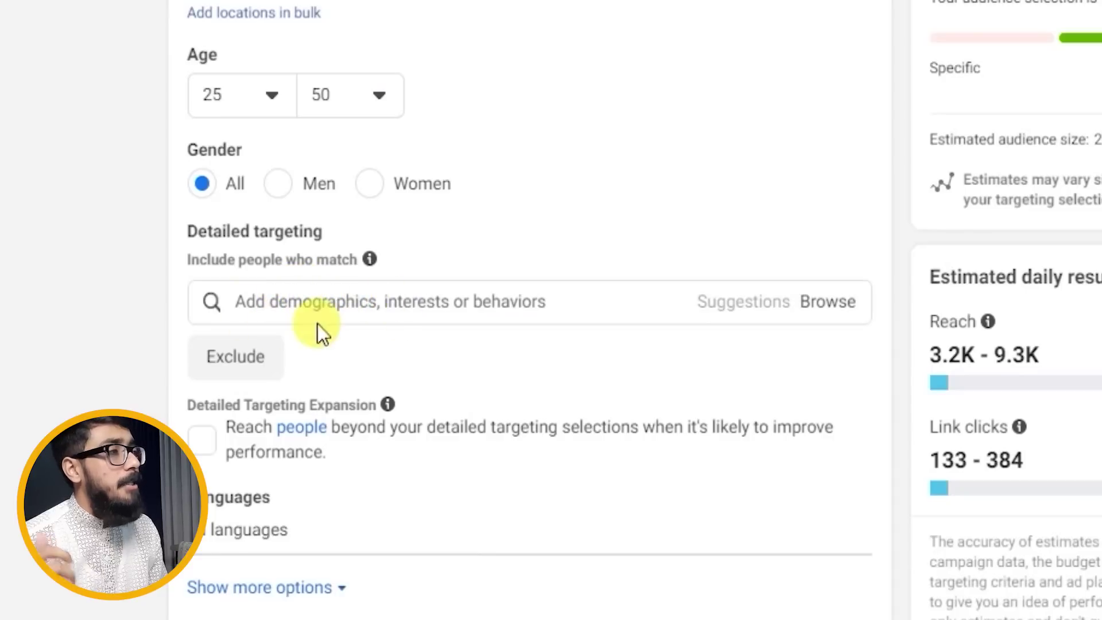
click(399, 304)
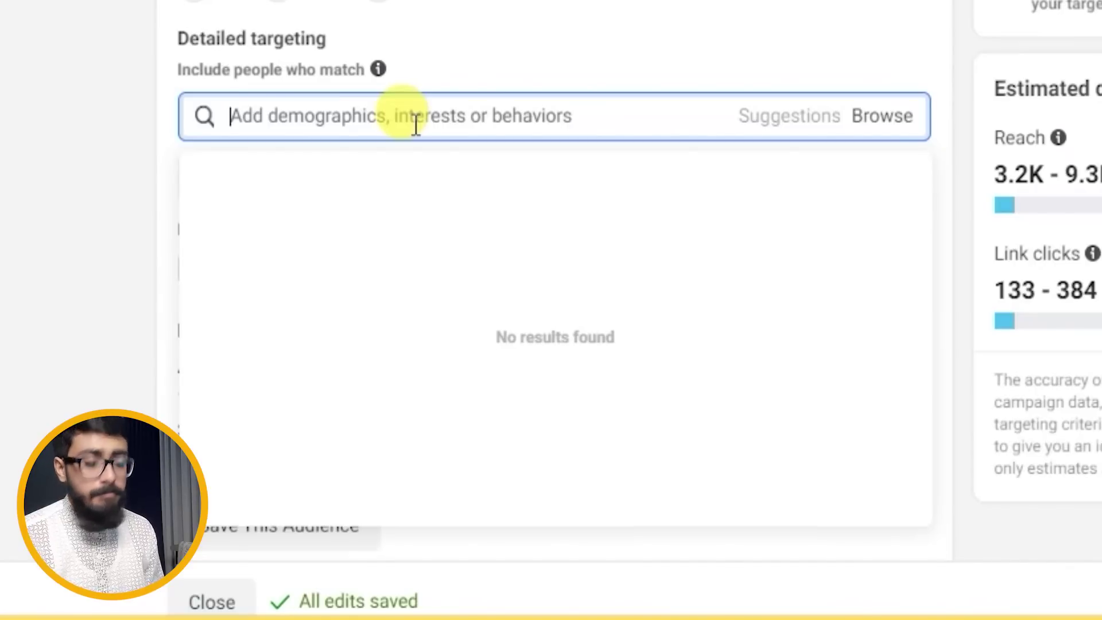
text(small business)
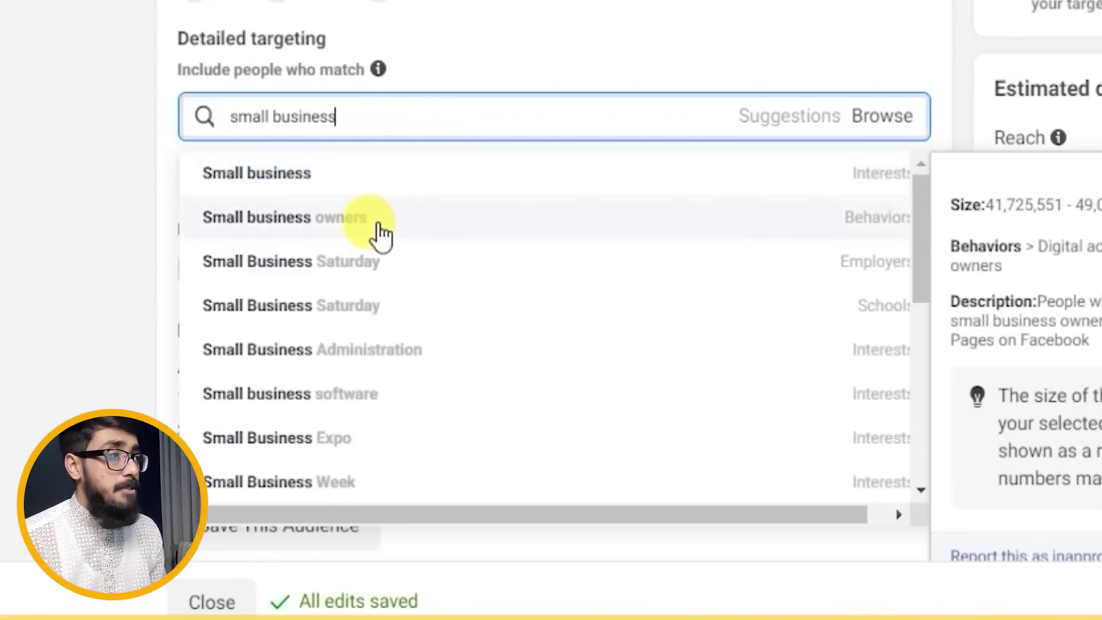
click(360, 217)
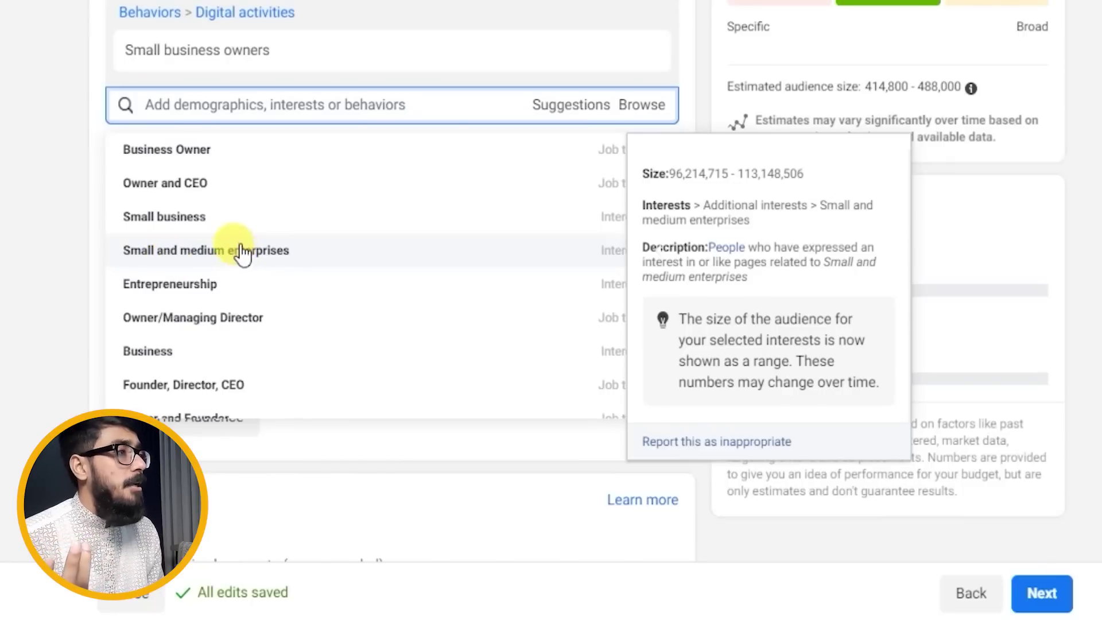
- Look through the suggested targeting options and include the job title Owner and CEO in the detailed targeting
scroll(258, 266, down, 2)
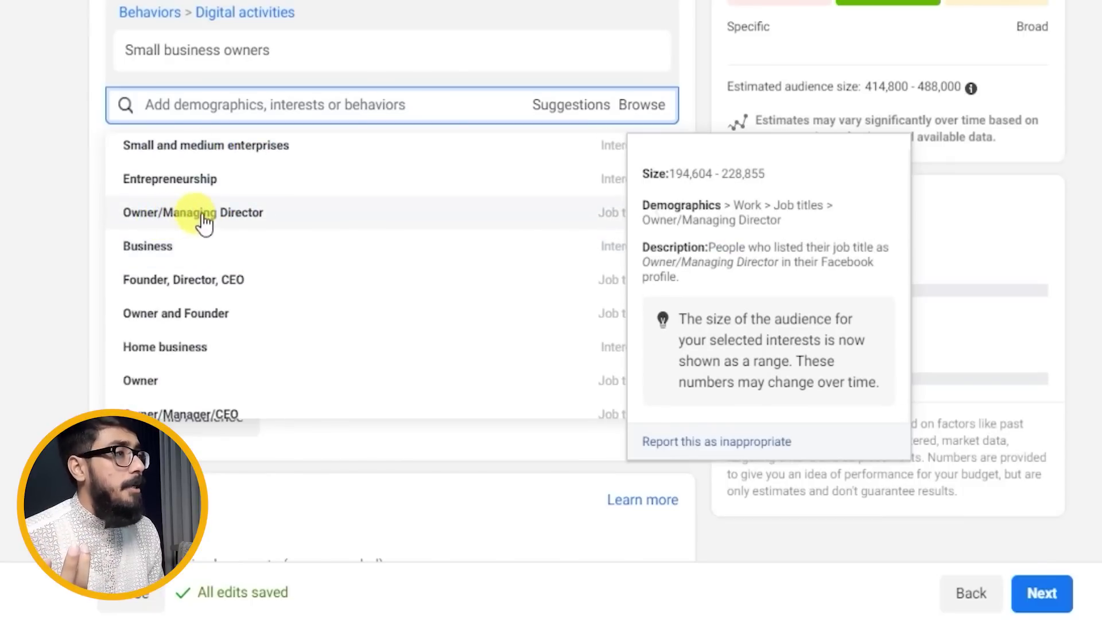
scroll(219, 256, up, 3)
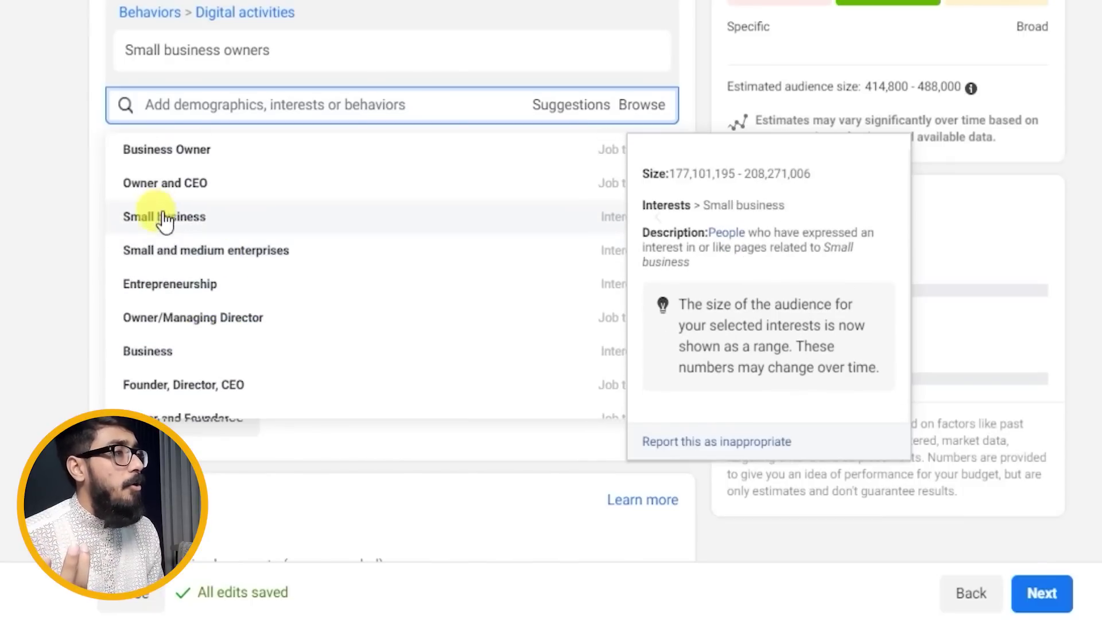
click(164, 184)
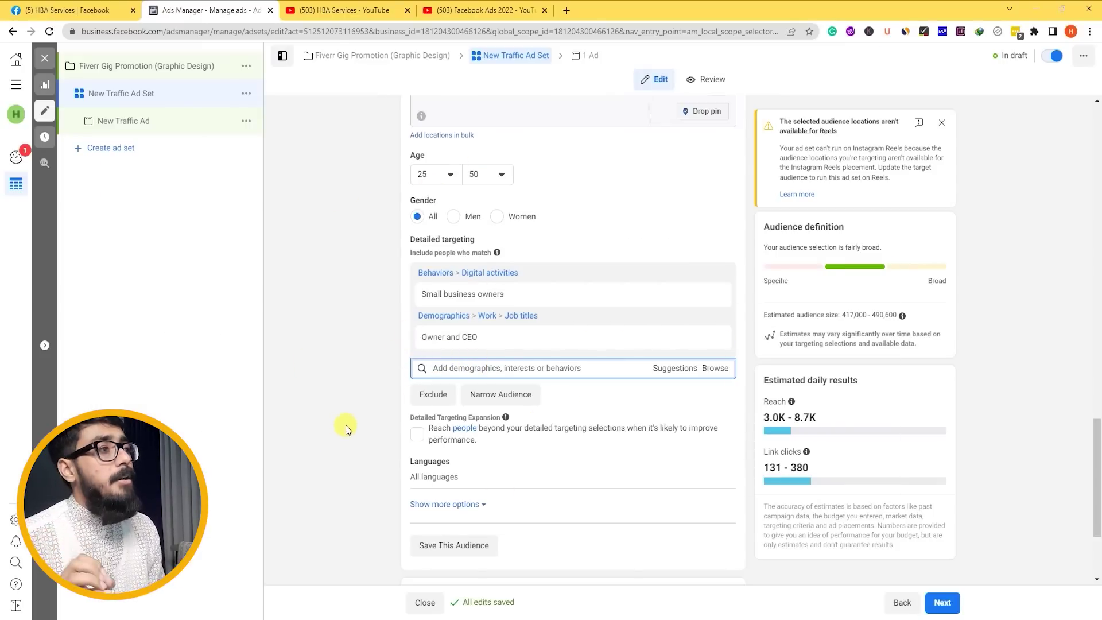
mouse_move(417, 337)
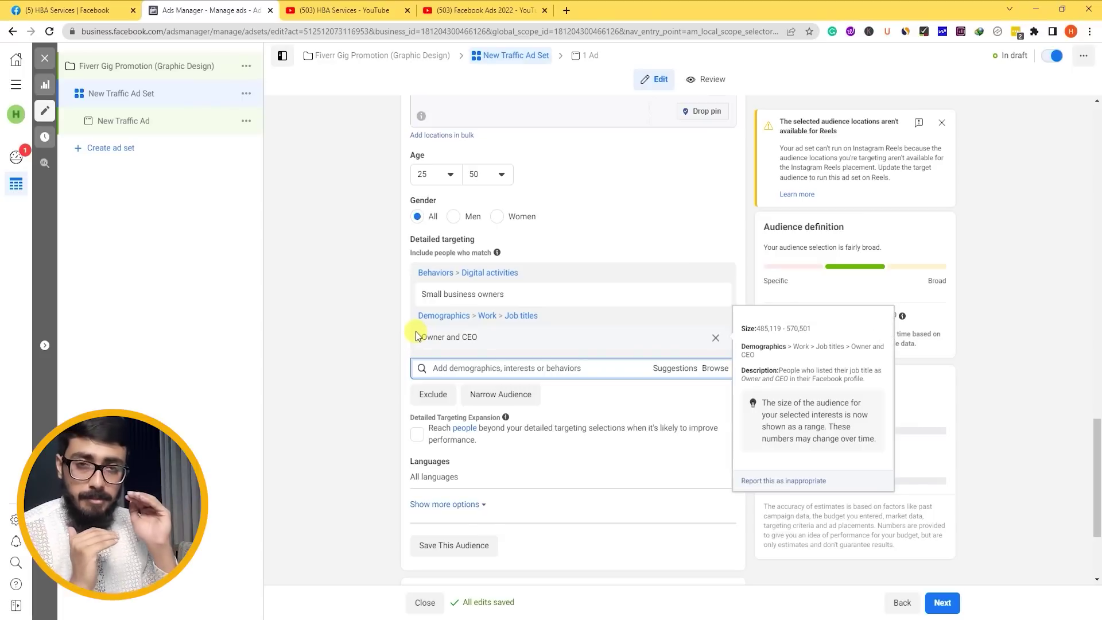